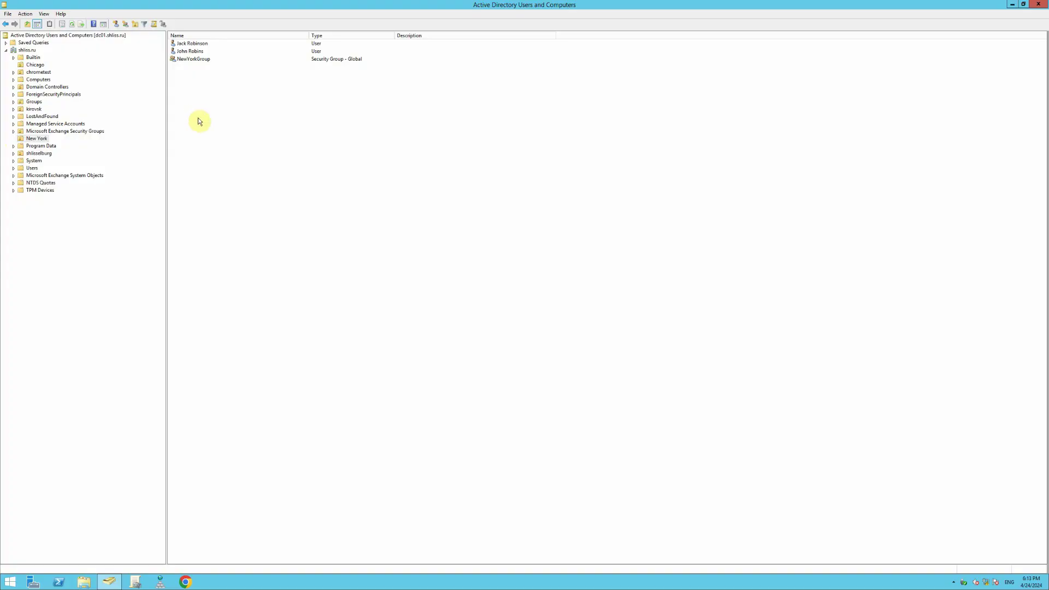
Bring up the context menu in the New York container's right pane.
right_click(199, 120)
mouse_move(217, 191)
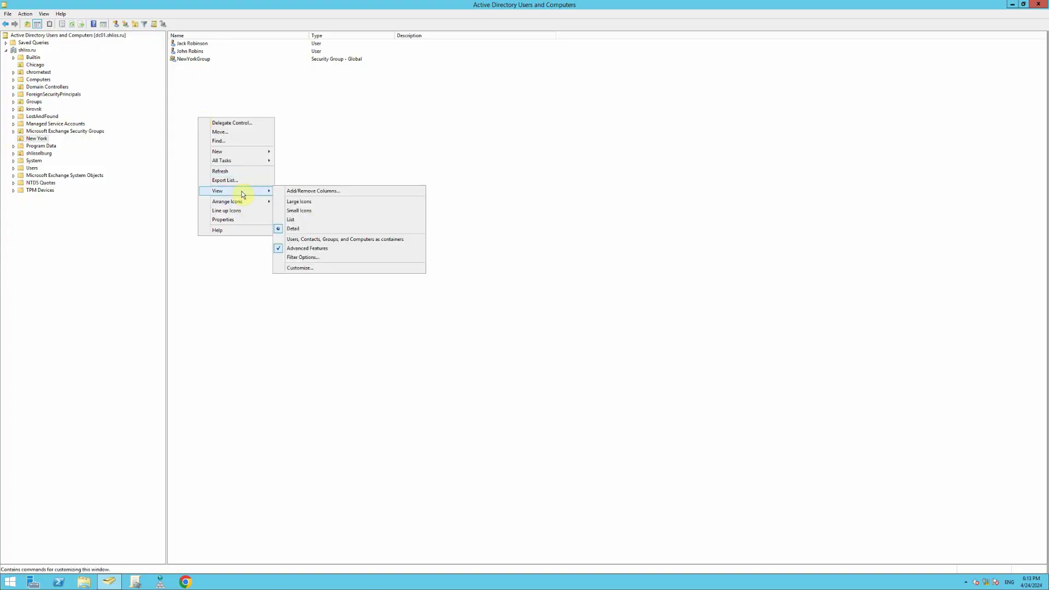
Add user 'gitlab' whose password never expires and cannot be changed by the user.
click(293, 232)
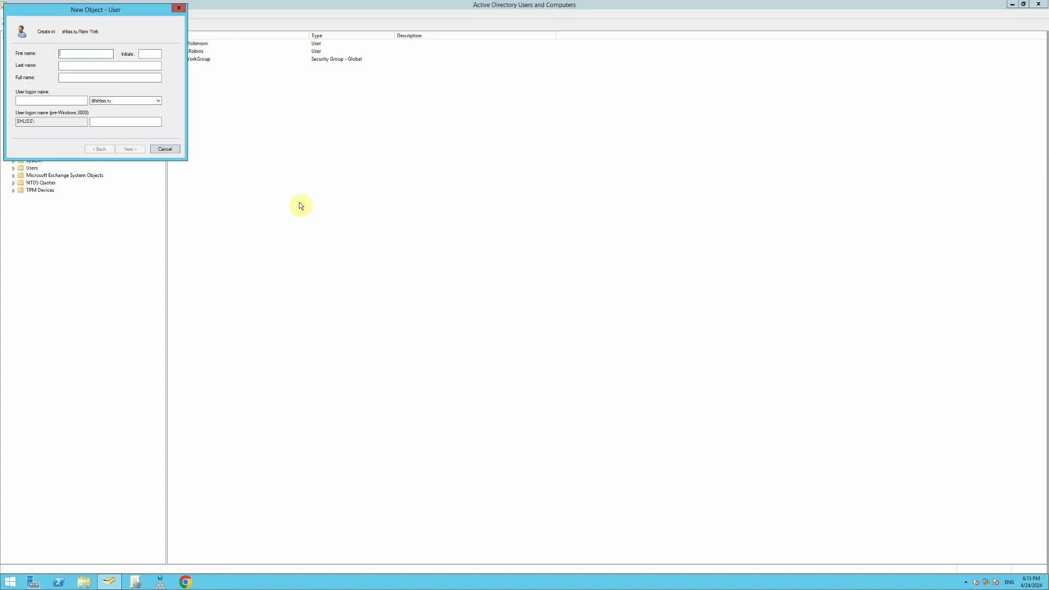
text(gitlab)
click(51, 100)
text(gitlab)
click(130, 149)
click(18, 80)
click(18, 90)
click(19, 100)
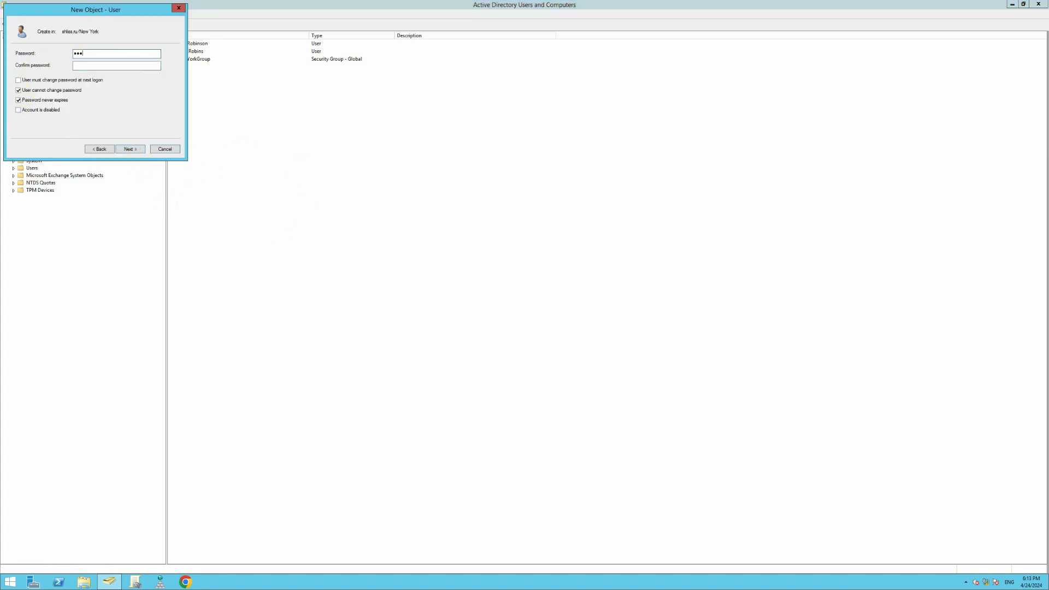
click(130, 148)
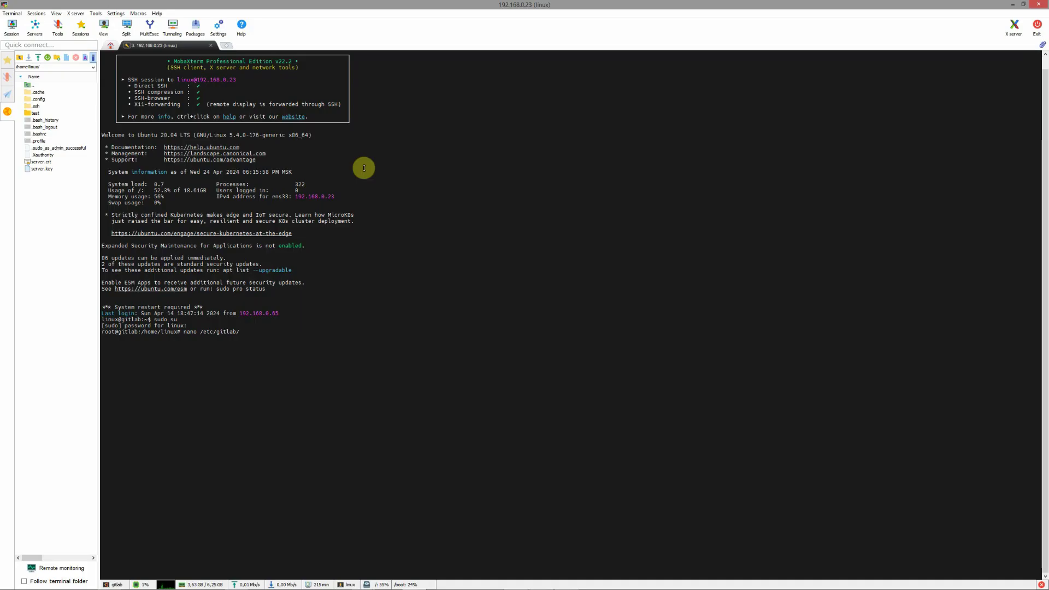
text(gitlab)
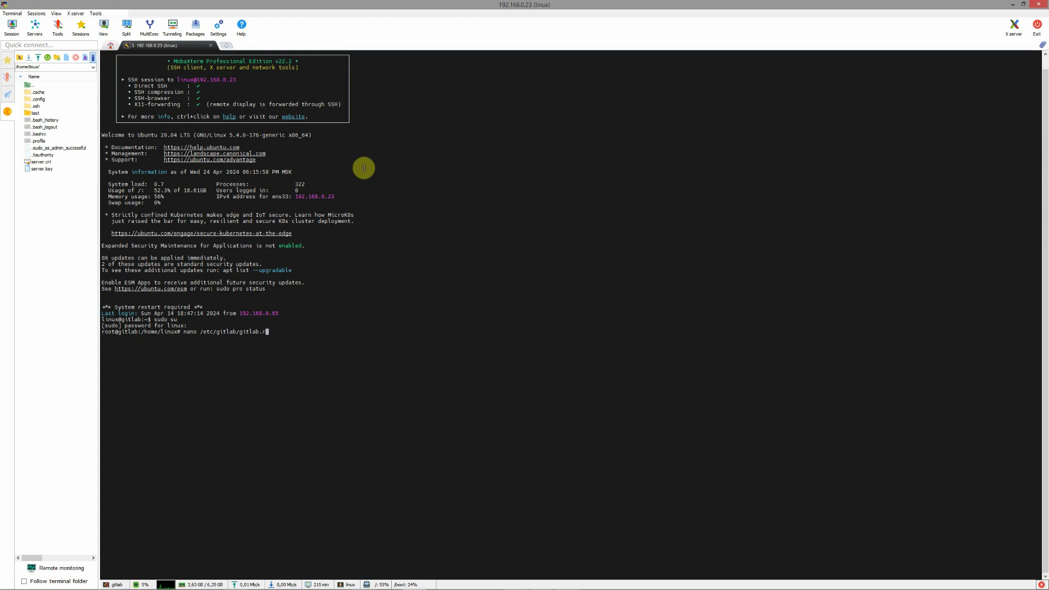
text(.rb)
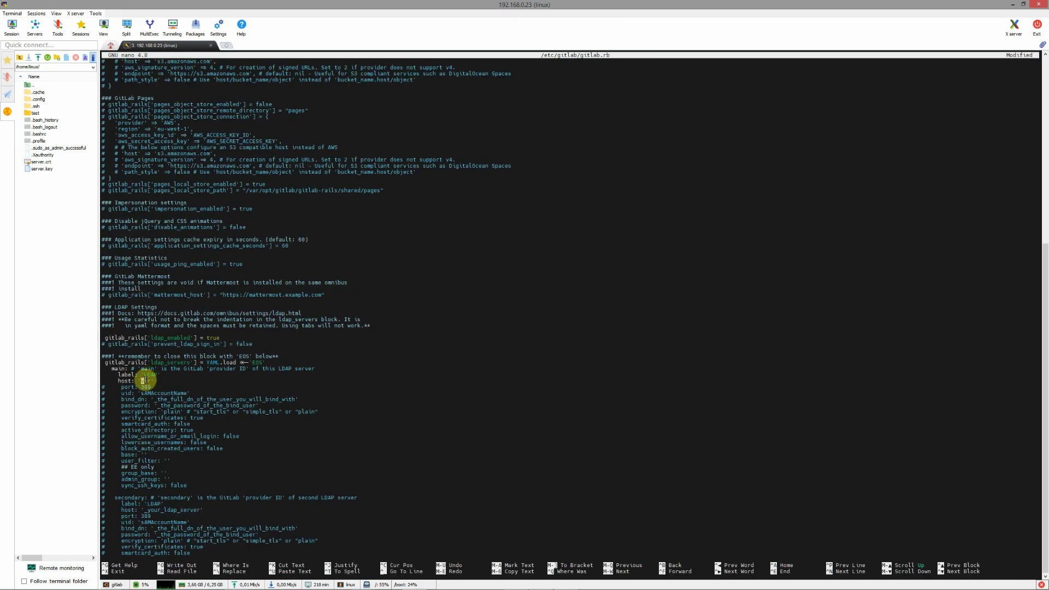
text(.0.100')
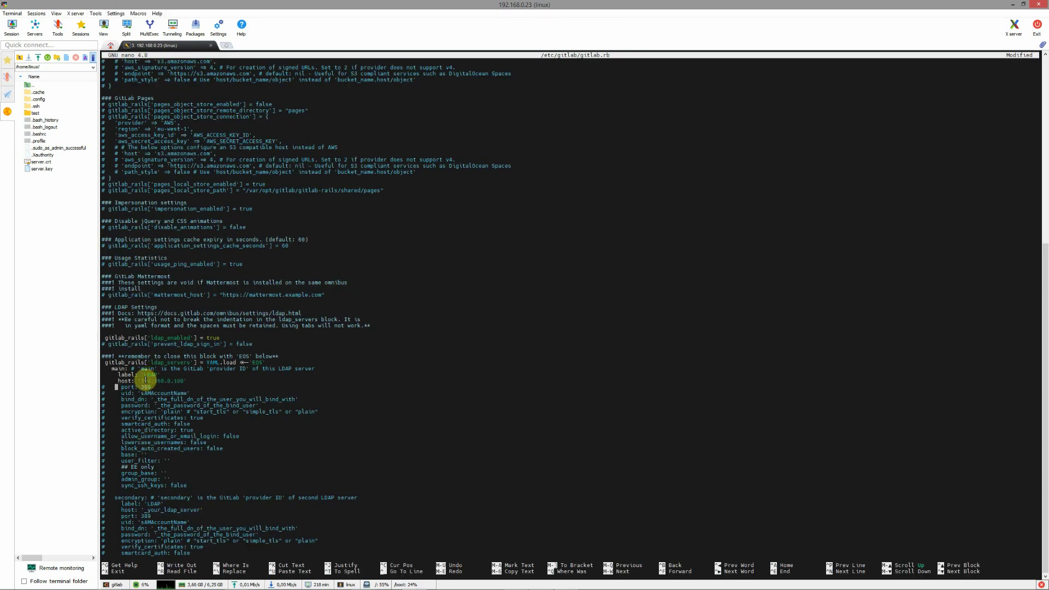
Uncomment the port 389 and uid lines, then recall the reconfigure command to correct it to gitlab-ctl.
key(Down)
key(Home)
key(Delete)
key(Down)
key(Delete)
key(Down)
key(Delete)
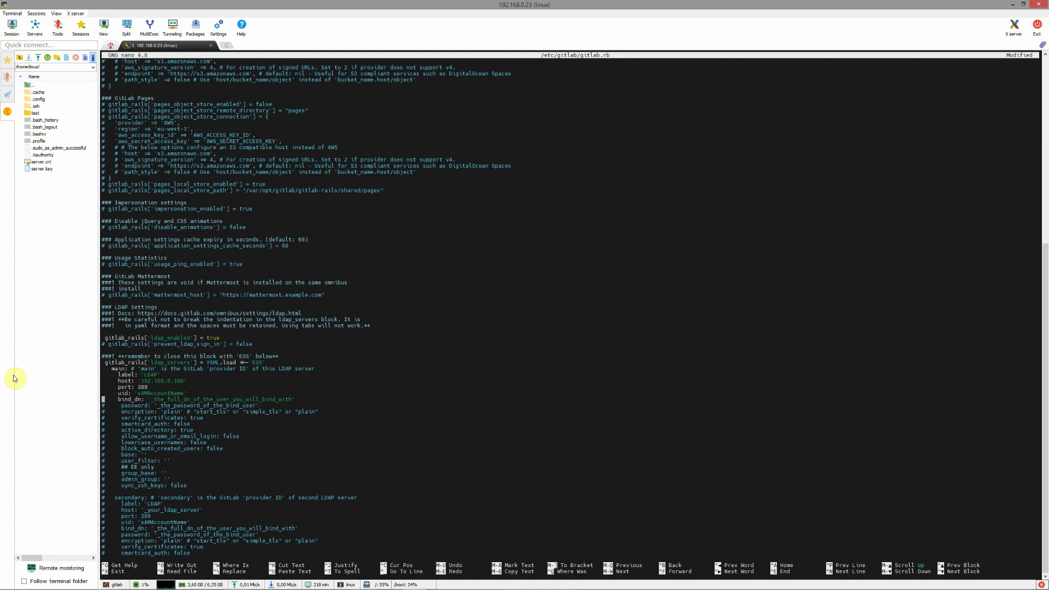
key(Up)
key(Left)
key(Left)
key(Left)
key(Left)
key(Left)
key(Left)
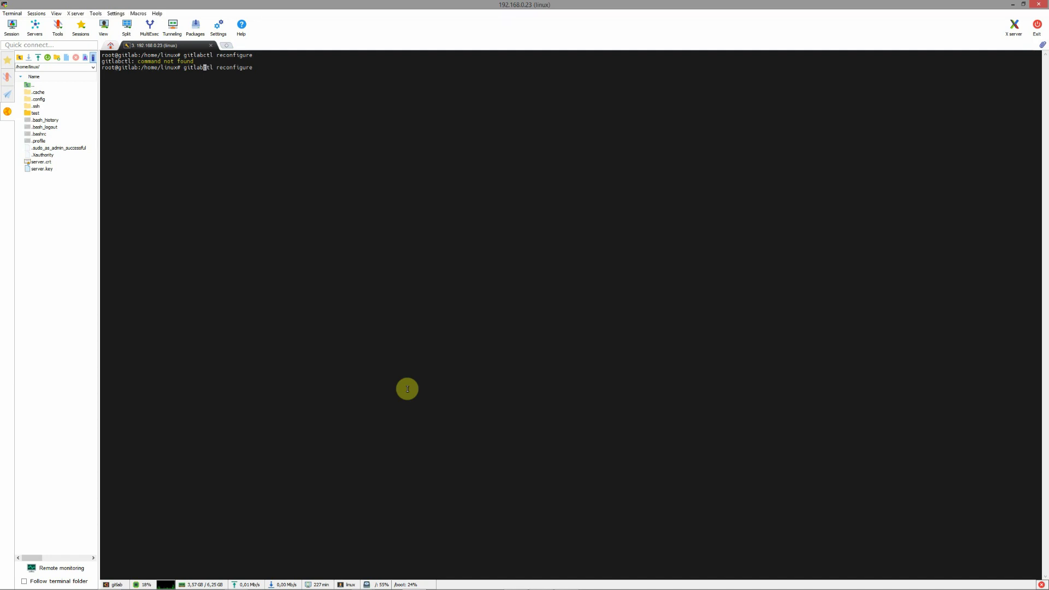
text(-)
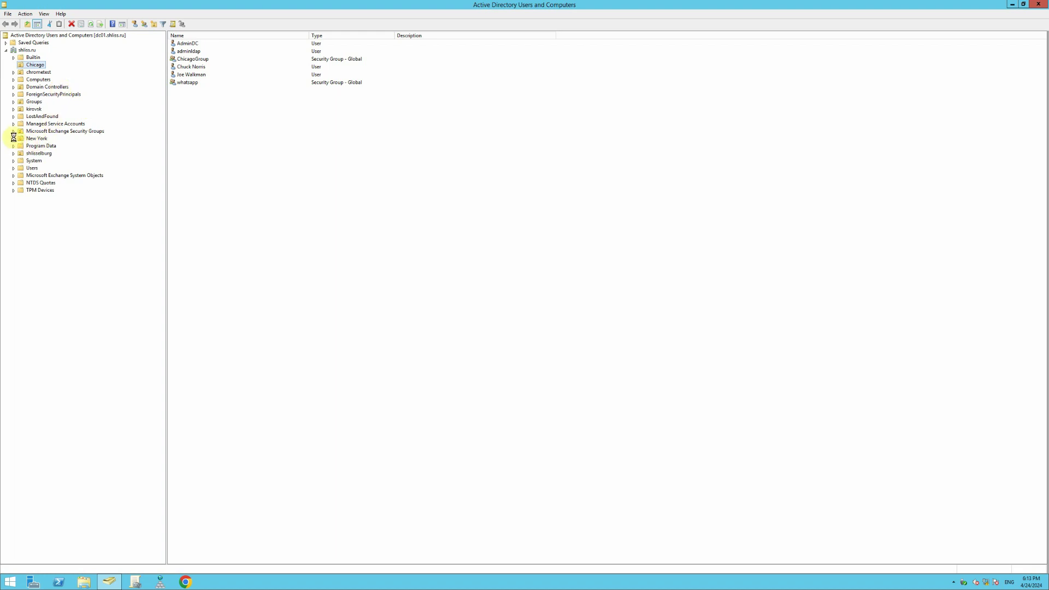
Start a new user in New York, fixing the first name and pasting logon name 'gitlab'.
click(36, 138)
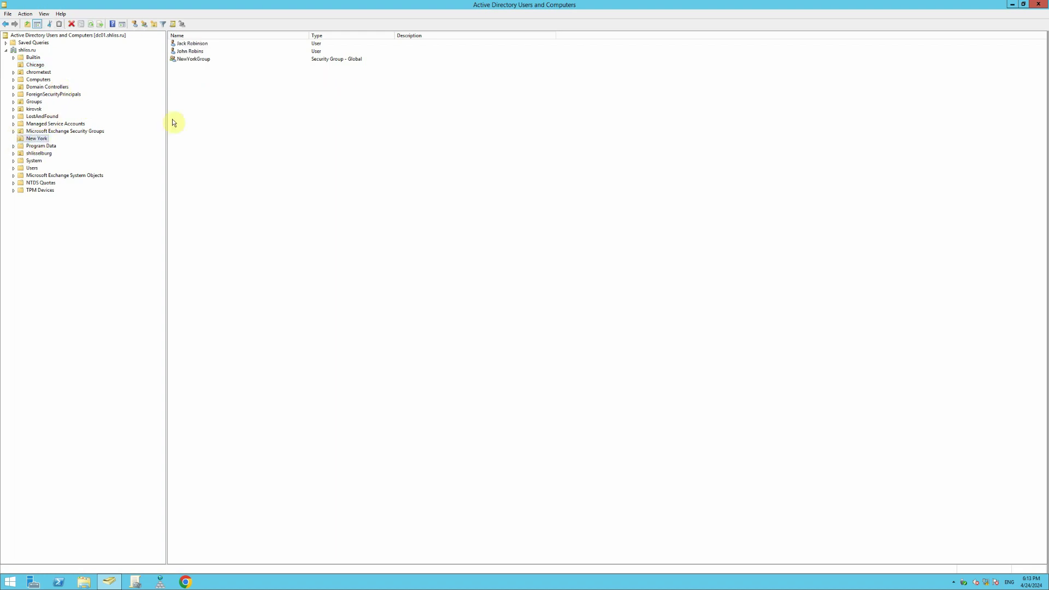
right_click(197, 117)
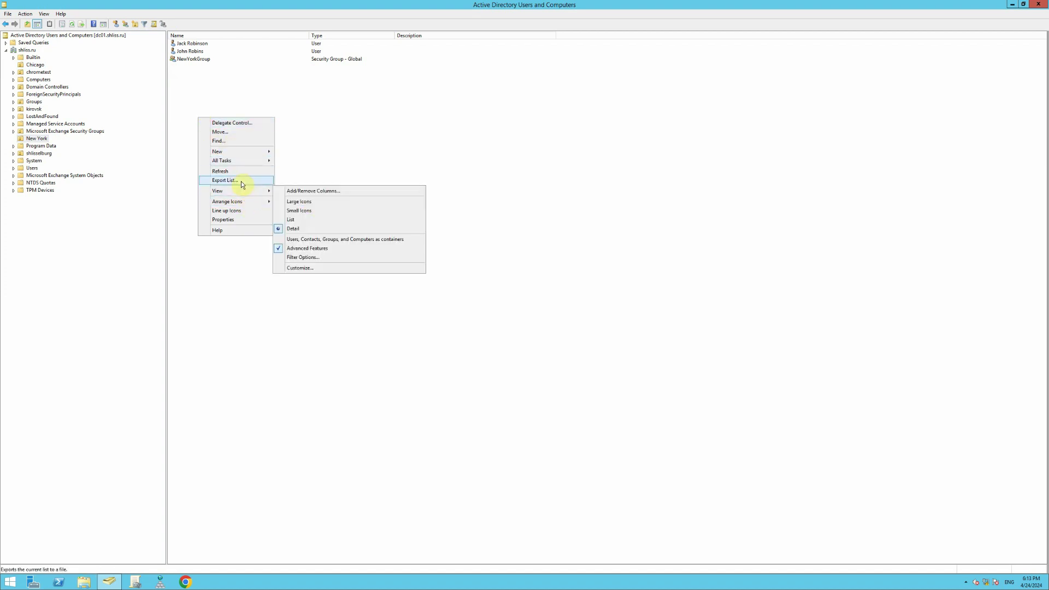
mouse_move(235, 152)
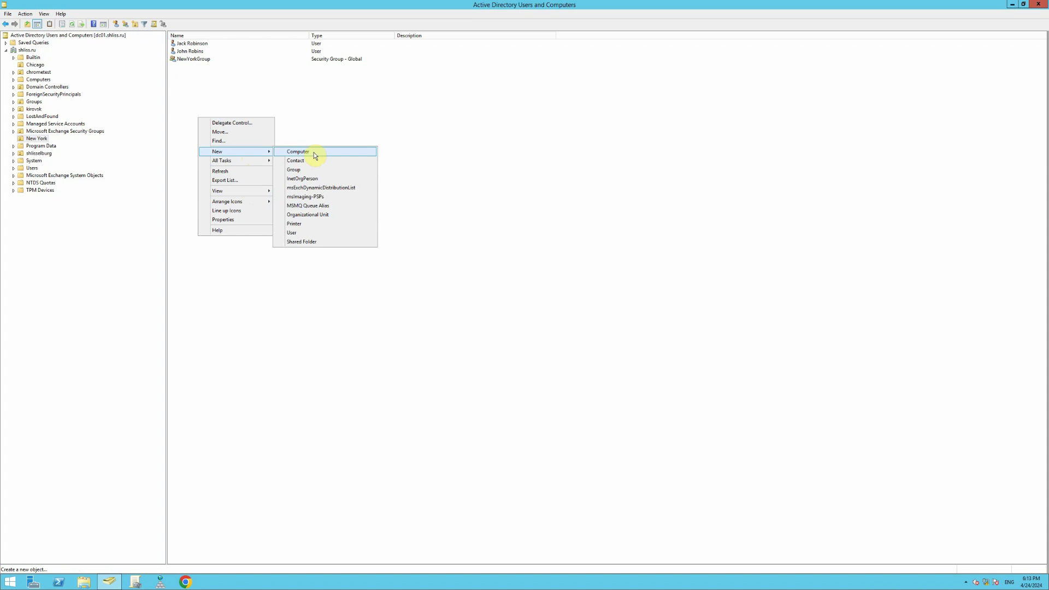
click(297, 232)
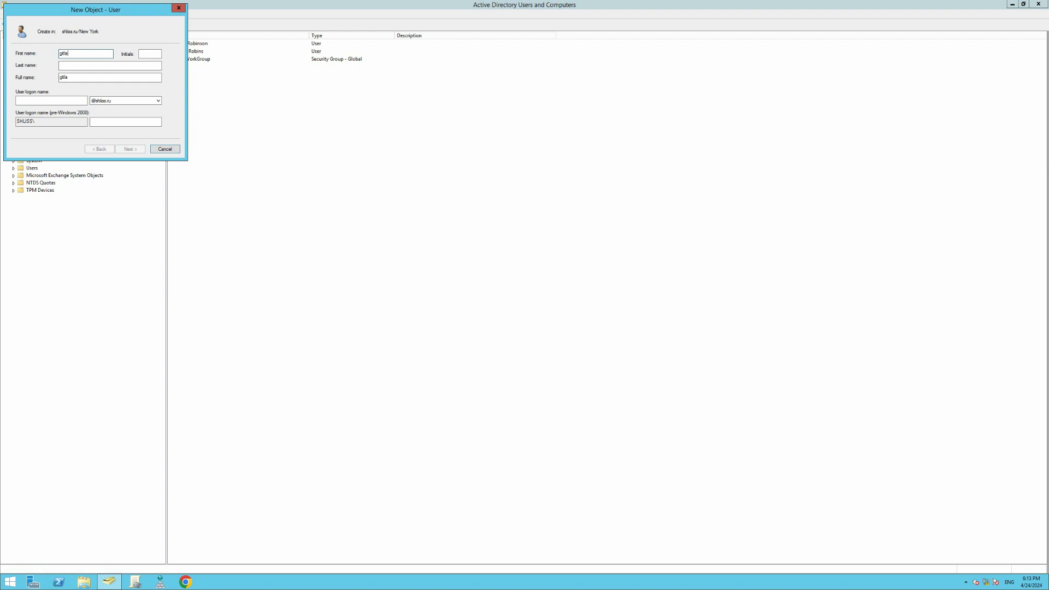
drag(87, 54, 39, 58)
key(ctrl+c)
click(49, 100)
key(ctrl+v)
Give gitlab a password it cannot change that never expires, and finish the user.
click(136, 149)
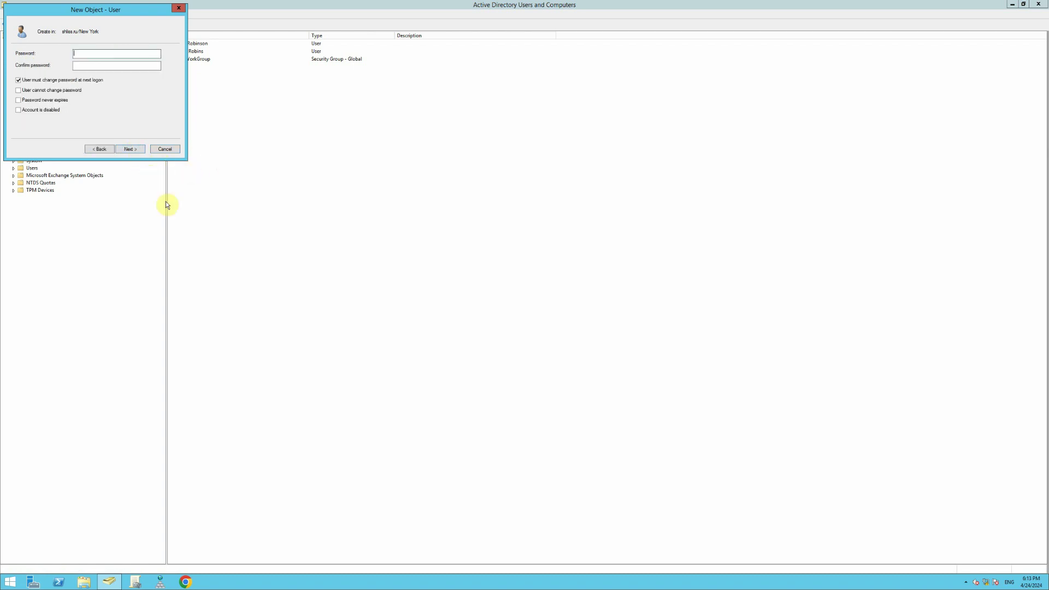
click(18, 80)
click(19, 100)
click(84, 53)
click(103, 64)
click(129, 149)
click(131, 148)
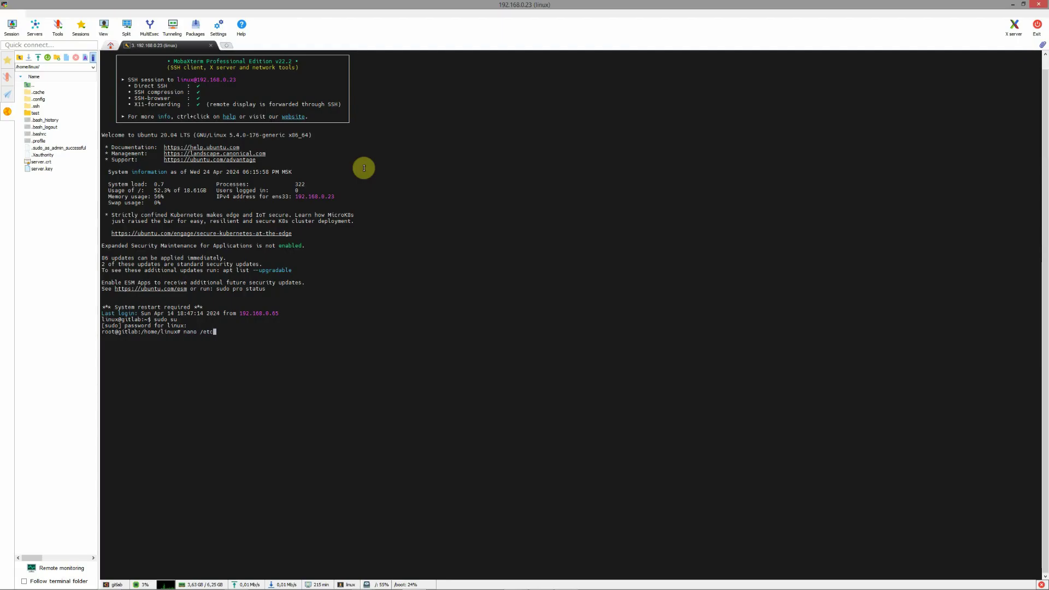
text(itlab)
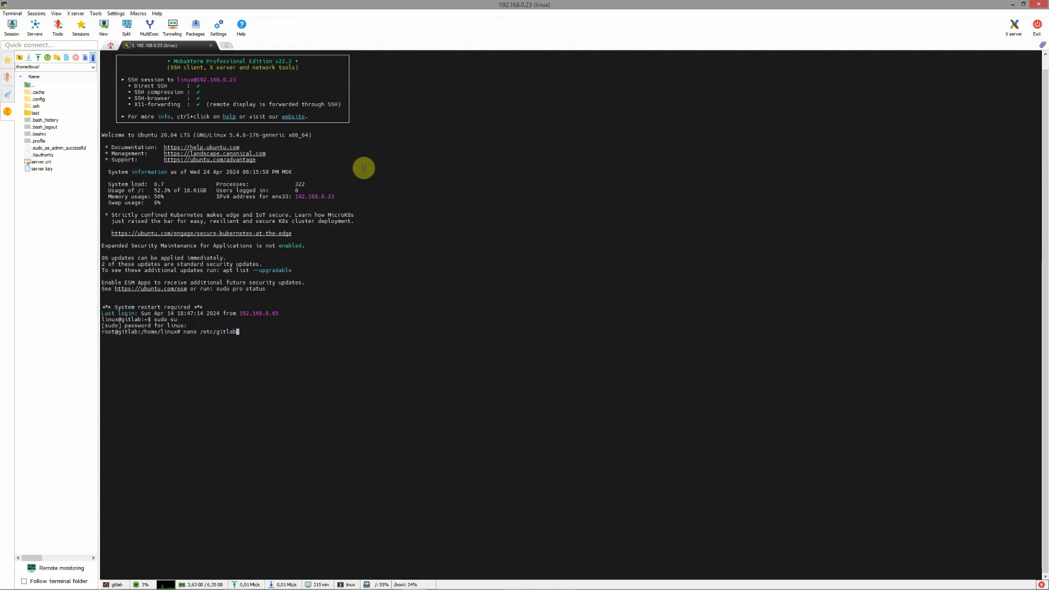
text(/gitlab.rb)
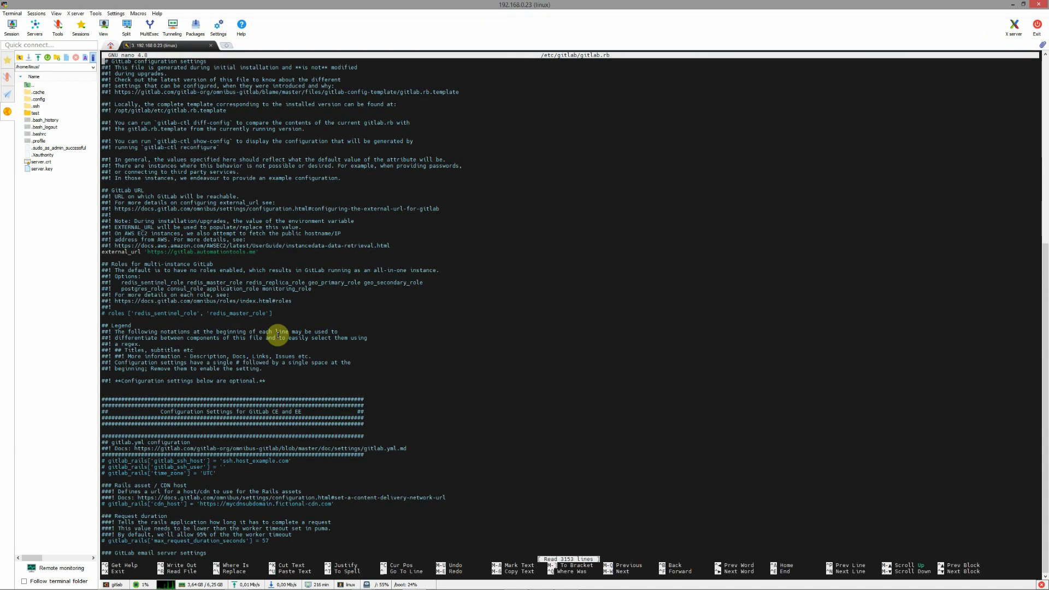
Search gitlab.rb for 'ldap' to reach the LDAP Settings section.
key(Down)
key(Down)
key(Down)
key(Down)
key(Down)
key(Down)
key(Down)
key(Down)
key(Down)
key(Down)
key(Down)
key(Down)
key(Down)
key(Down)
key(Down)
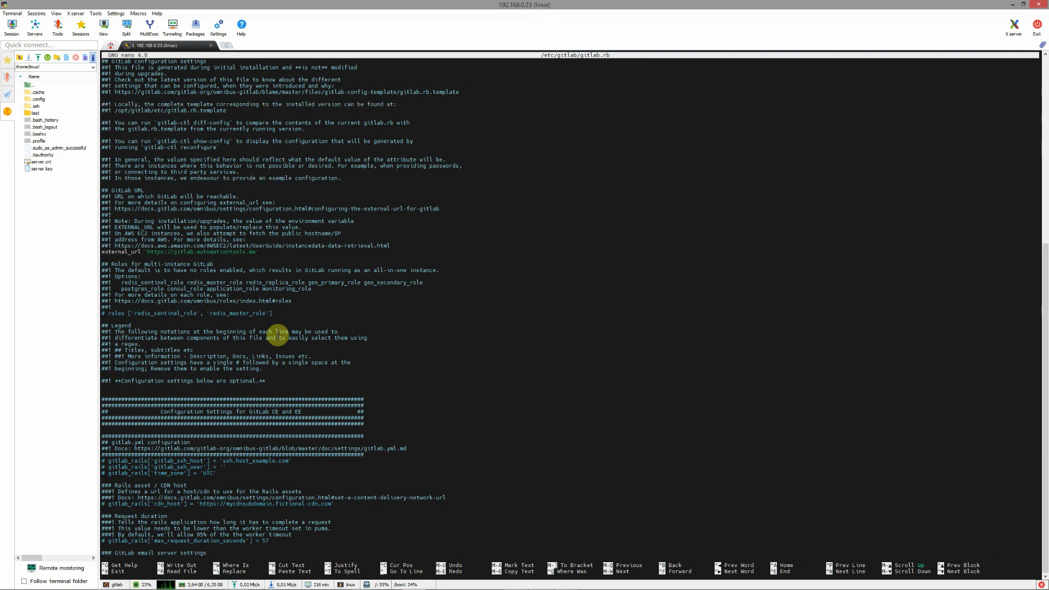
key(Down)
key(Down)
key(Down)
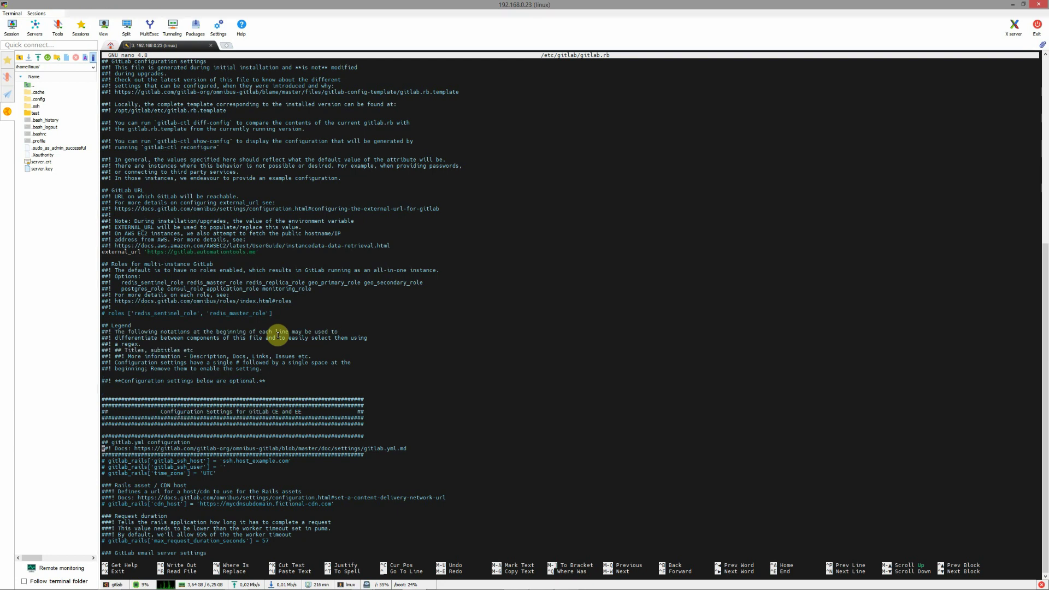
key(Down)
key(Down)
key(Down)
key(Down)
key(Down)
key(Down)
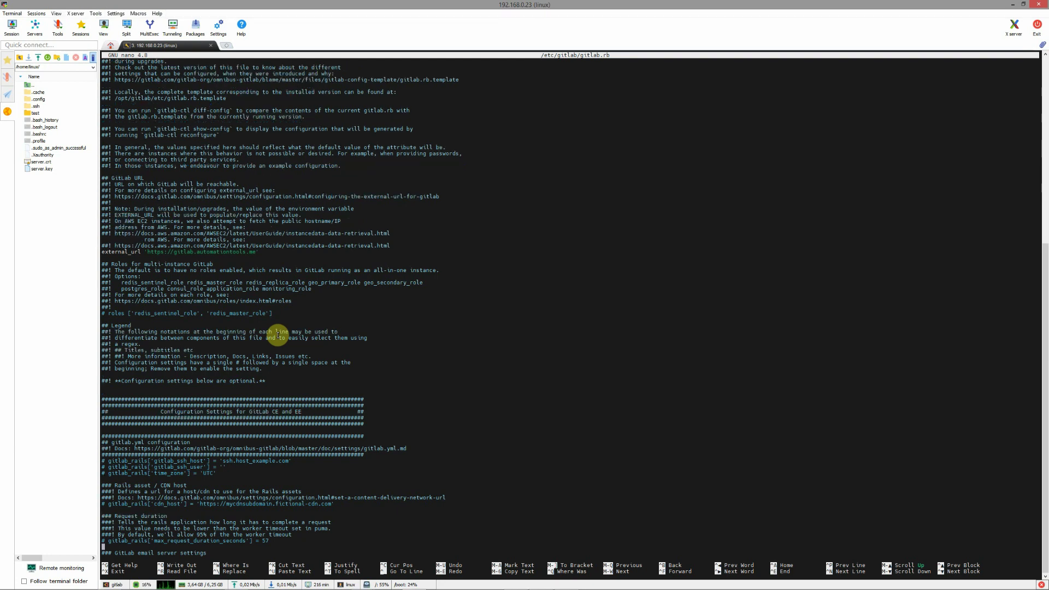
key(Down)
key(Down)
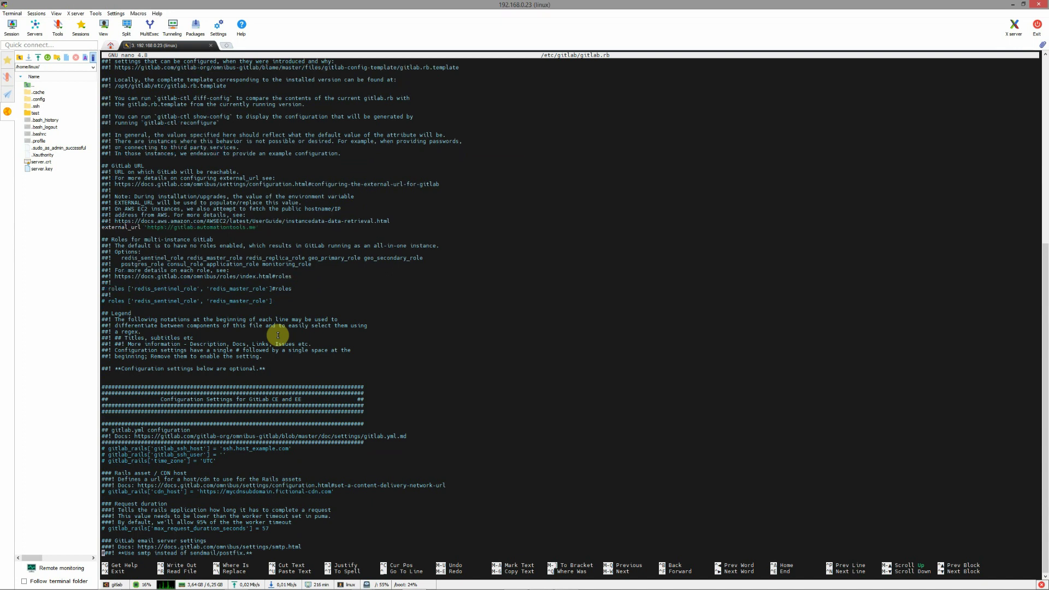
key(ctrl+w)
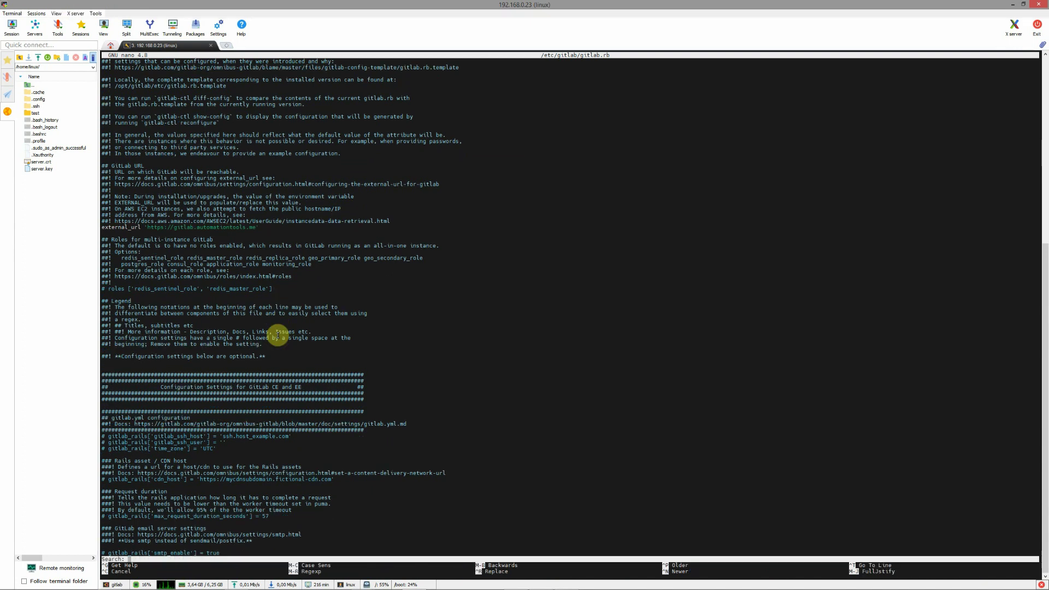
text(ldap)
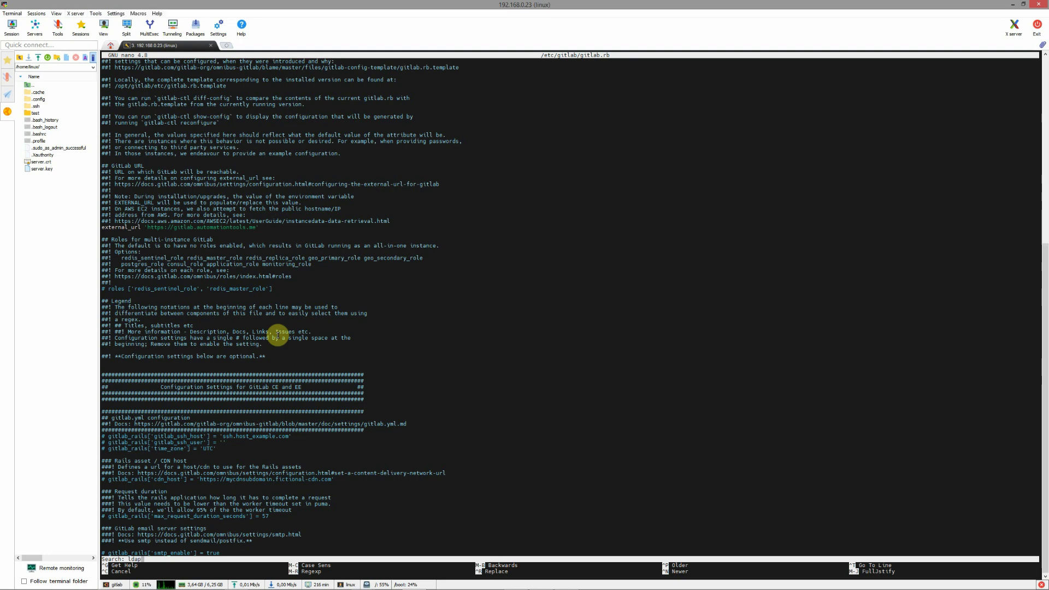
key(Return)
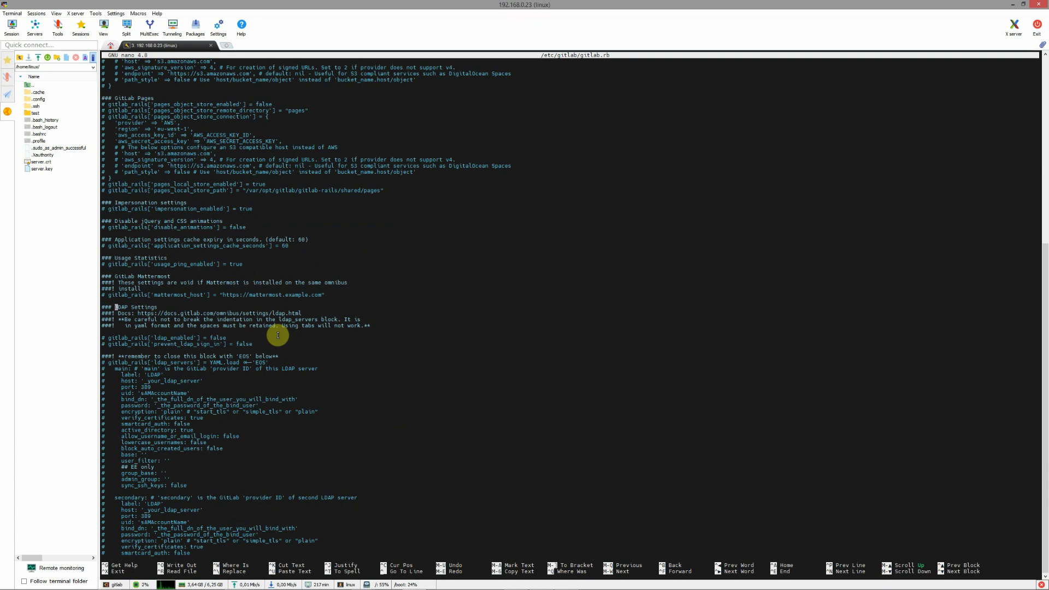
Uncomment ldap_enabled and change its value from false to true.
key(Down)
key(Down)
key(Down)
key(Down)
key(Down)
key(Delete)
key(Delete)
key(Right)
key(Right)
key(Right)
key(Right)
key(Right)
key(Right)
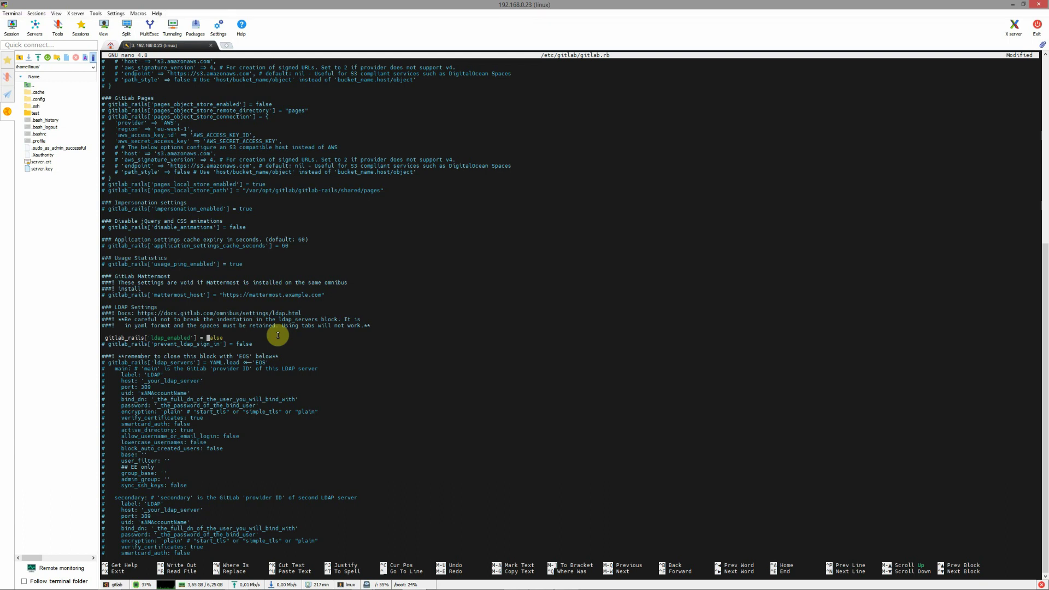
key(Right)
key(Delete)
key(Delete)
key(Delete)
text(tru)
Uncomment the ldap_servers, main, label and host lines and clear the host placeholder.
key(Left)
key(Up)
key(Left)
key(Left)
key(Delete)
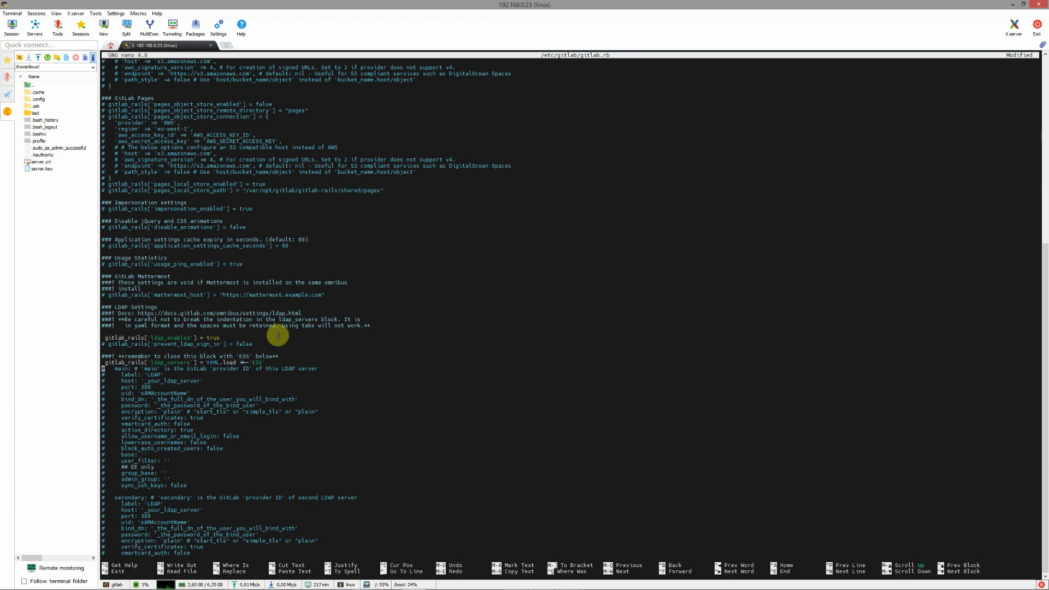
key(Down)
key(Delete)
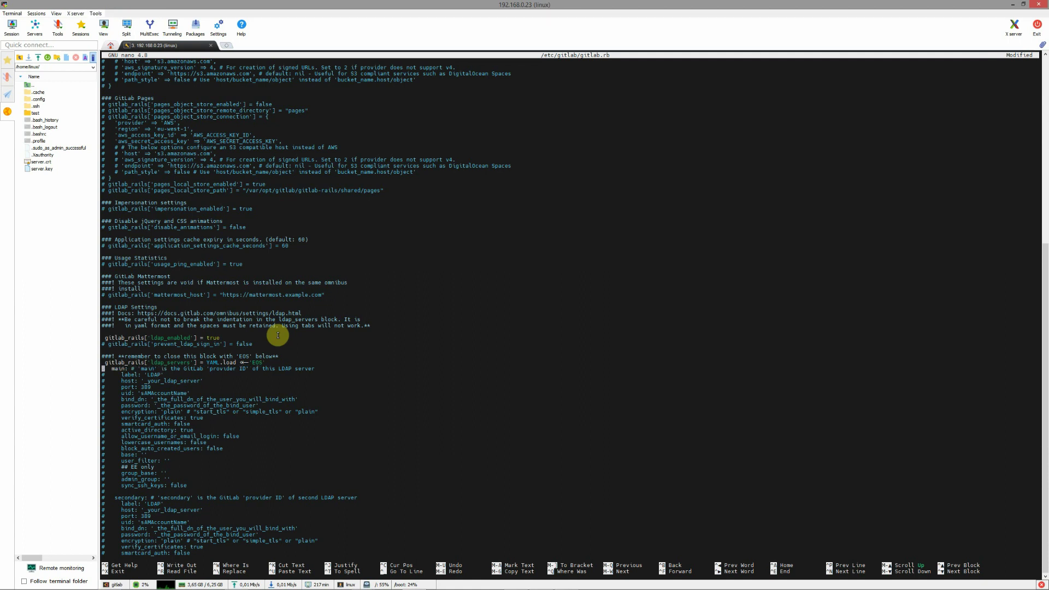
key(Down)
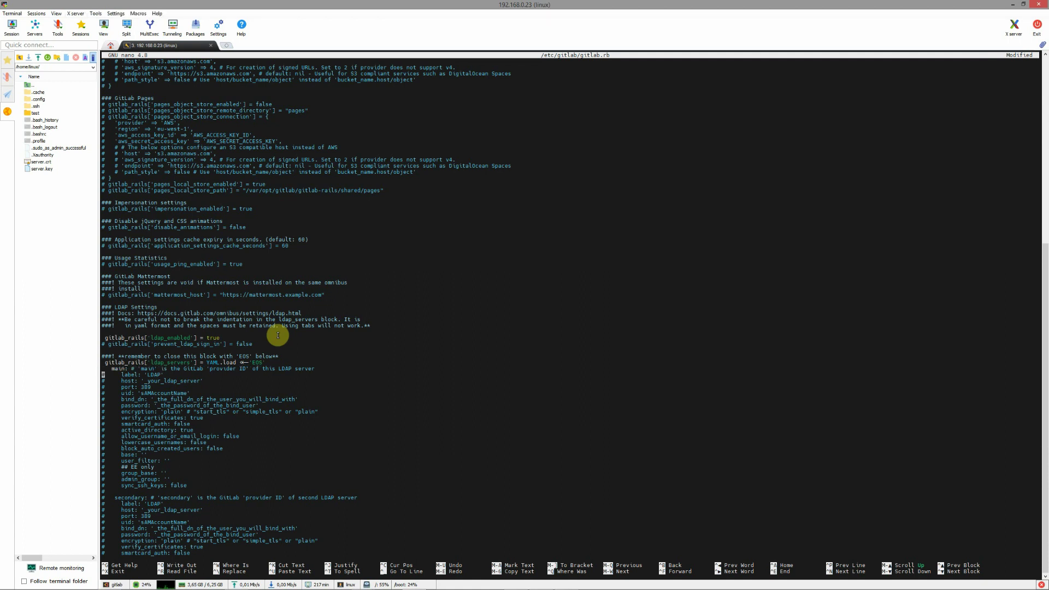
key(Delete)
key(Down)
key(Delete)
key(Right)
key(Right)
key(Delete)
key(Delete)
key(Delete)
key(Delete)
key(Delete)
key(Delete)
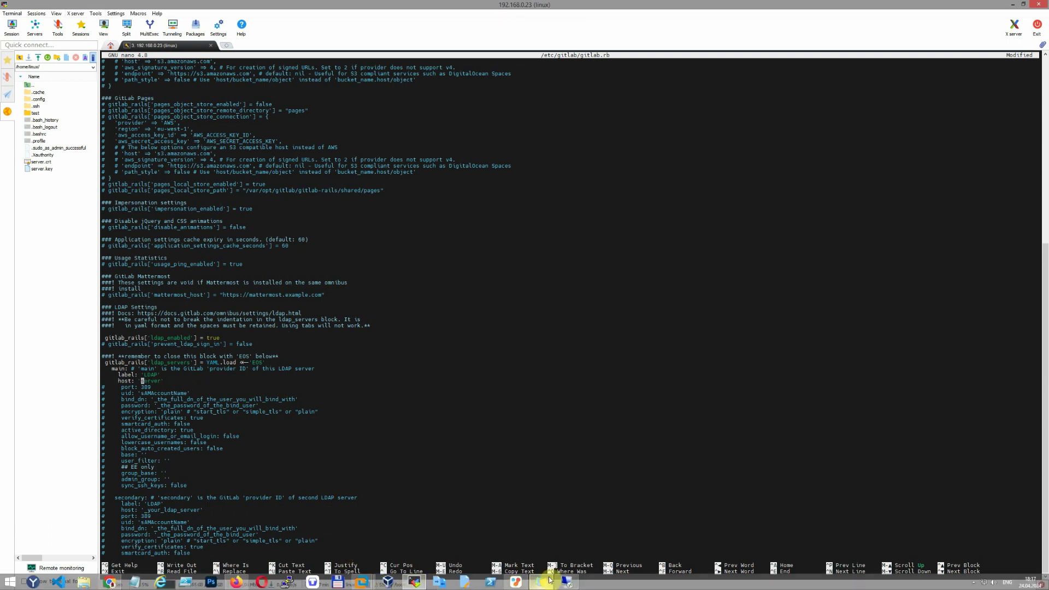
click(548, 580)
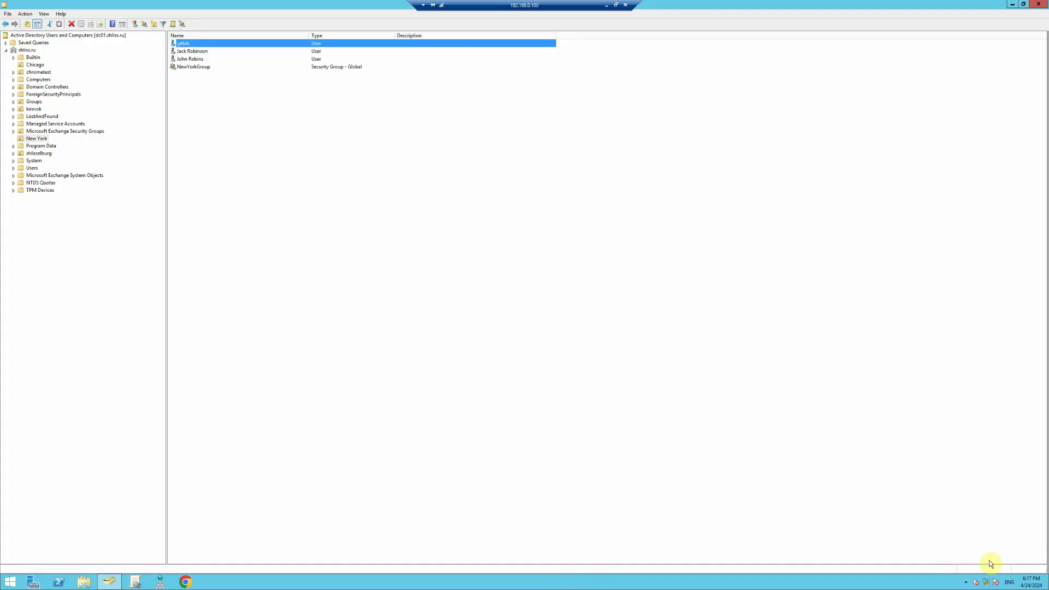
Check the domain controller's Ethernet1 IPv4 address, close the network windows, and minimize the session.
click(986, 583)
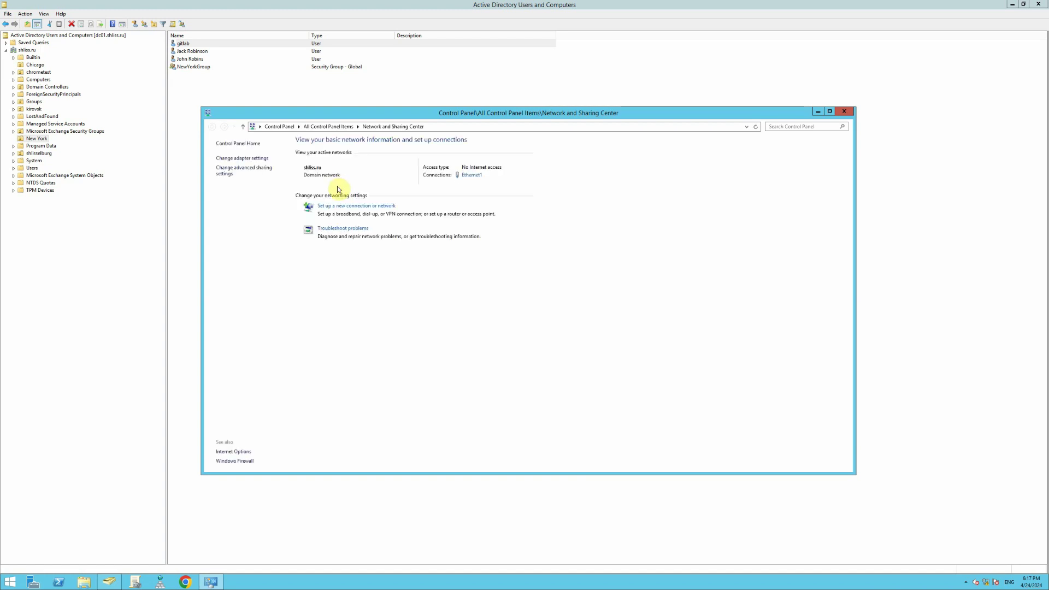
click(471, 175)
click(484, 283)
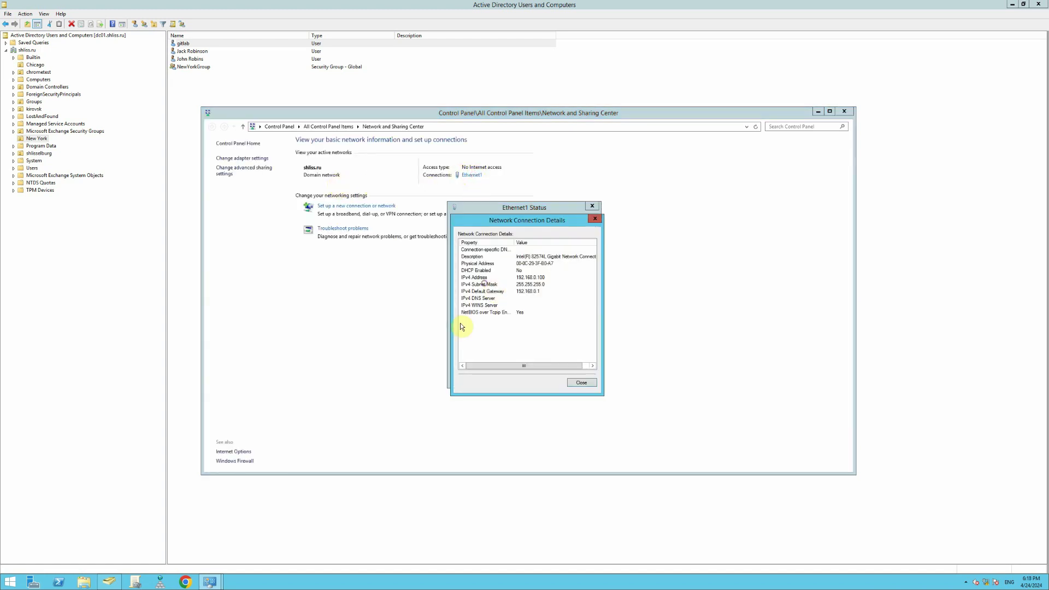
click(541, 279)
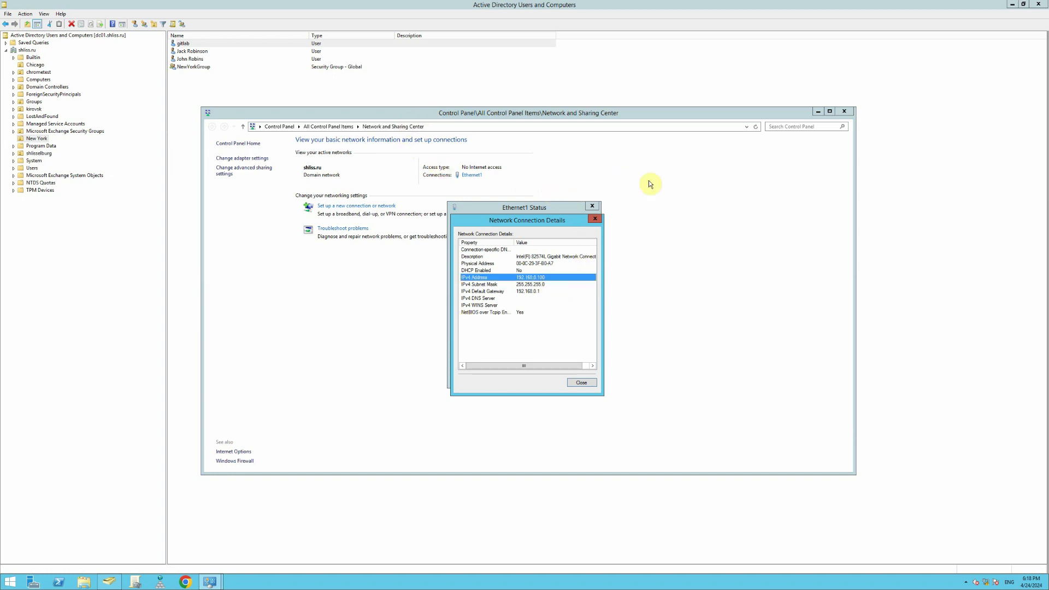
click(596, 220)
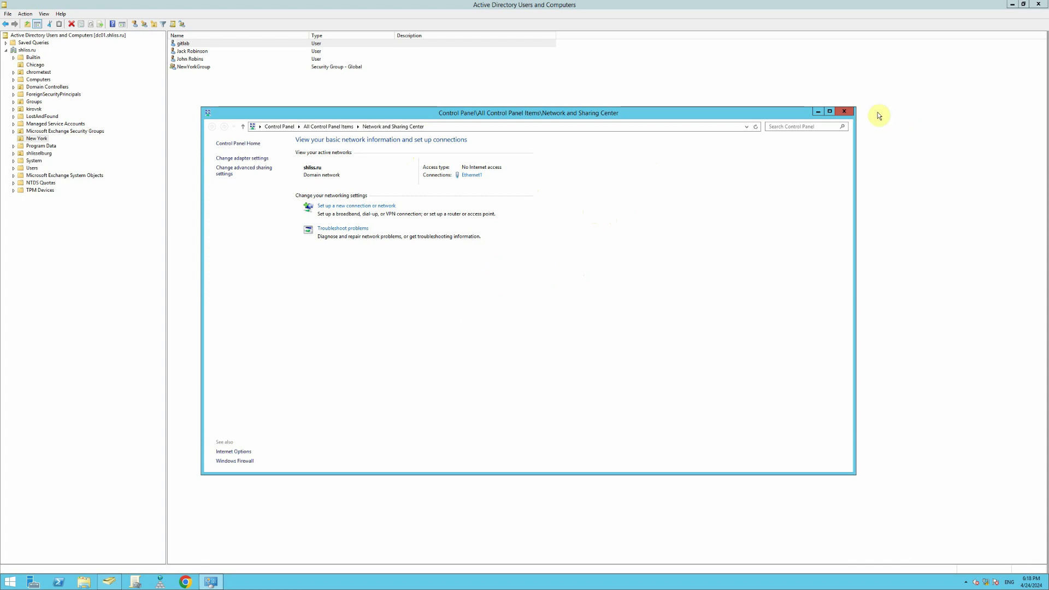
click(844, 111)
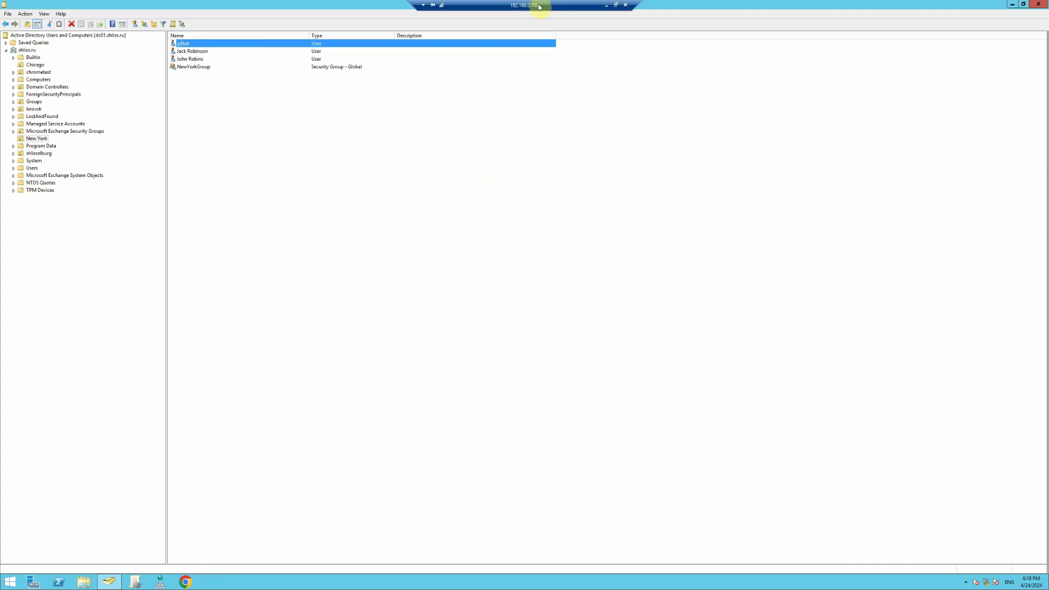
click(606, 5)
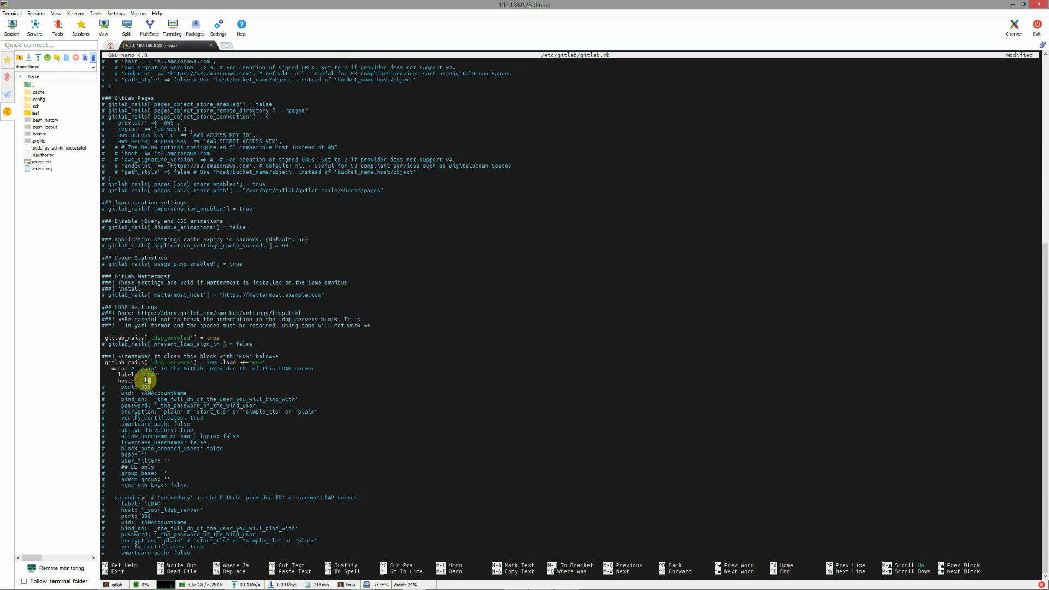
text('192)
text(.168.0.100')
Uncomment the main server's port 389, uid and bind_dn lines after host 192.168.0.100.
key(Down)
key(Left)
key(Delete)
key(Down)
key(Delete)
key(Down)
key(Delete)
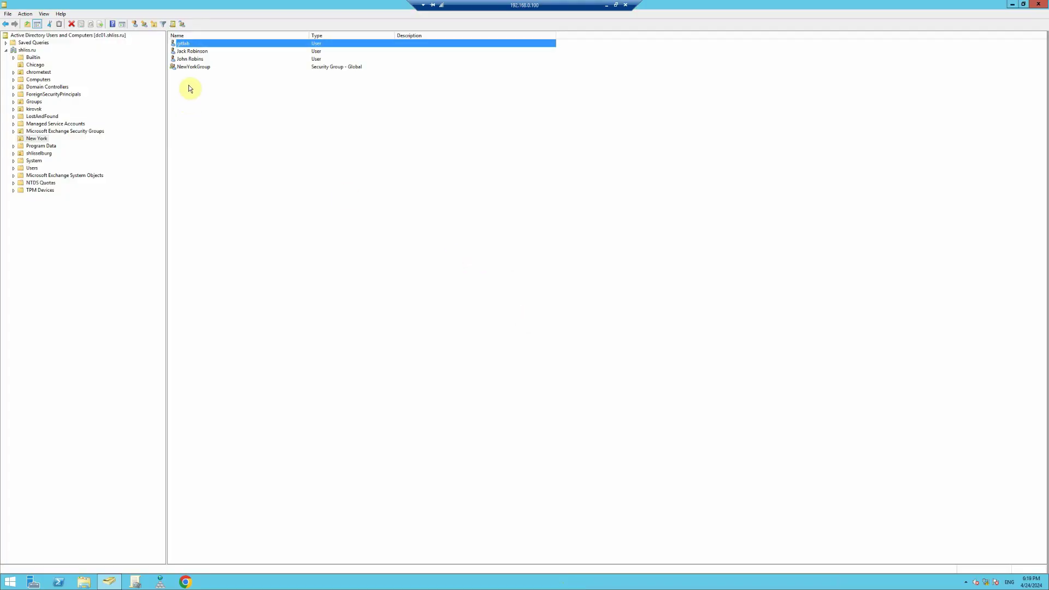
Copy the gitlab user's distinguishedName from the Attribute Editor and minimize the remote desktop.
double_click(188, 44)
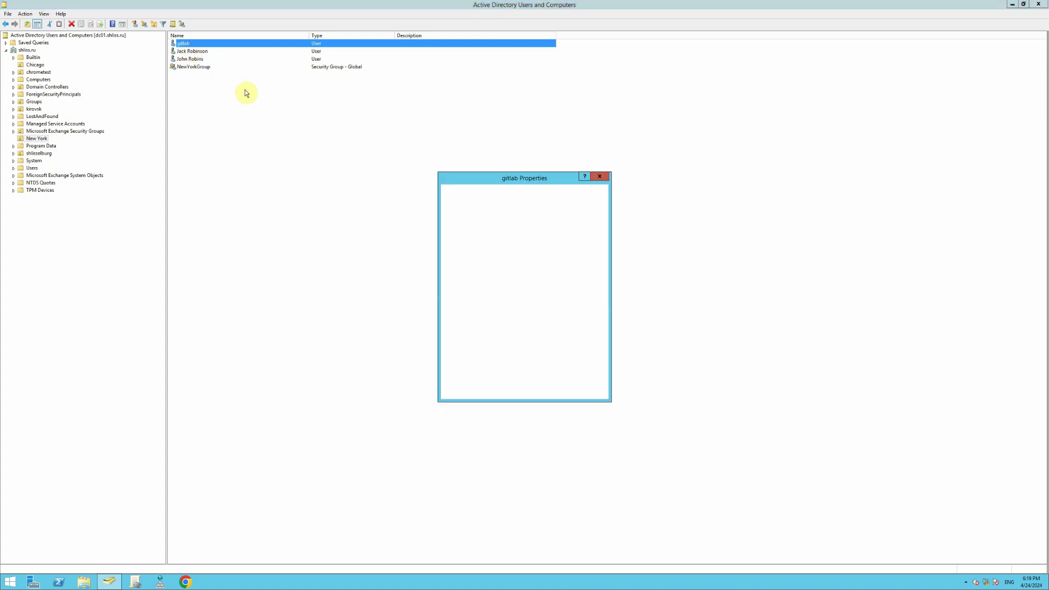
click(582, 207)
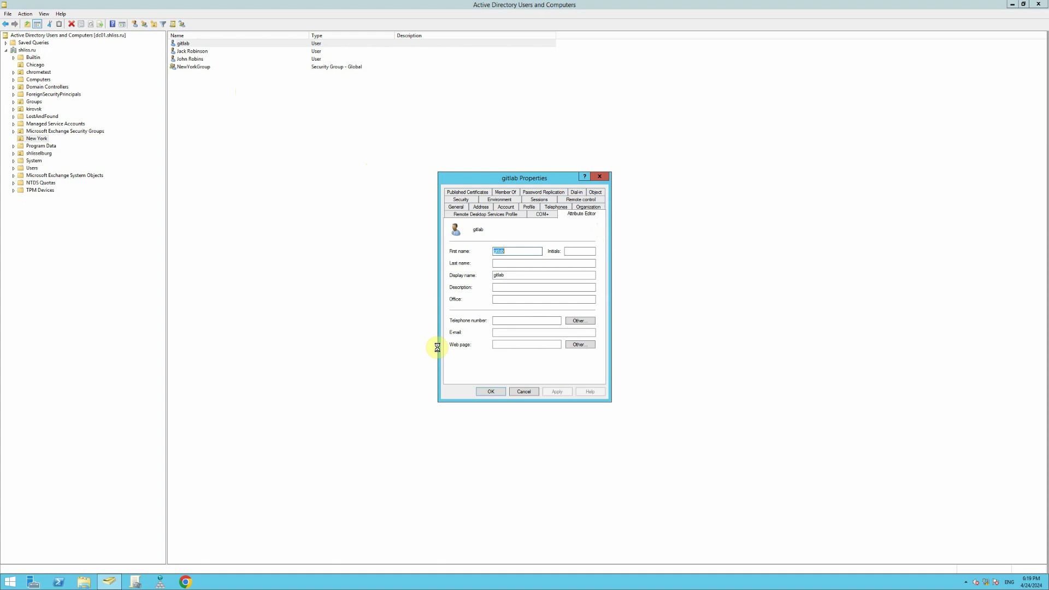
scroll(565, 292, down, 5)
click(547, 293)
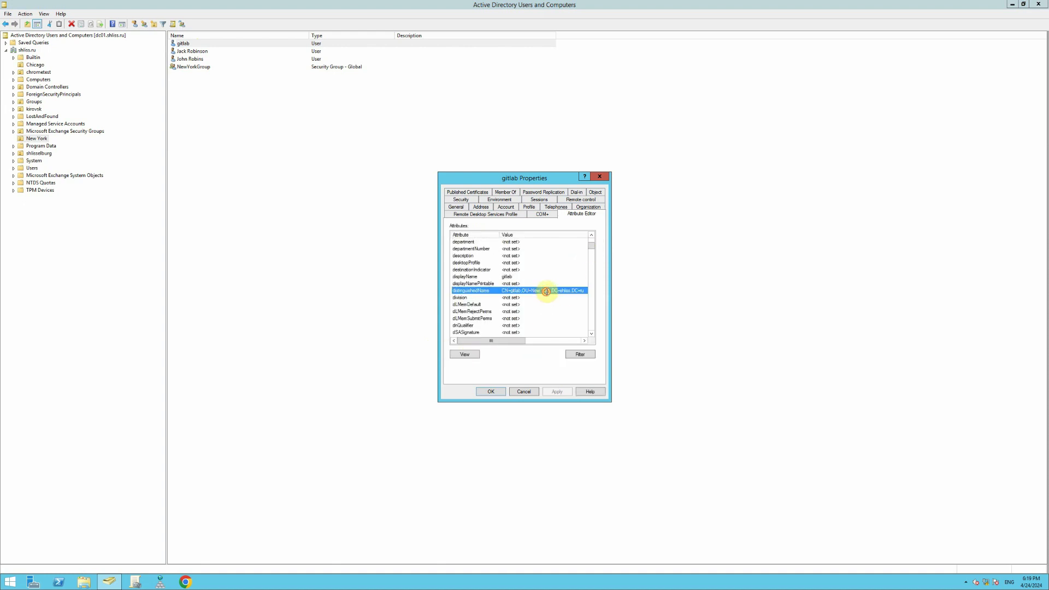
double_click(547, 294)
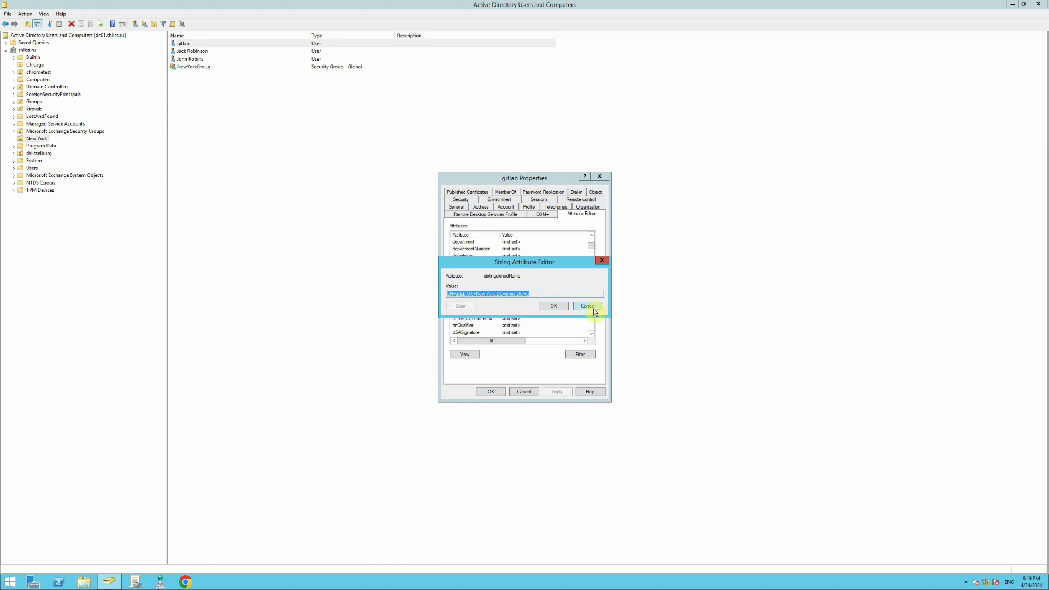
mouse_move(518, 3)
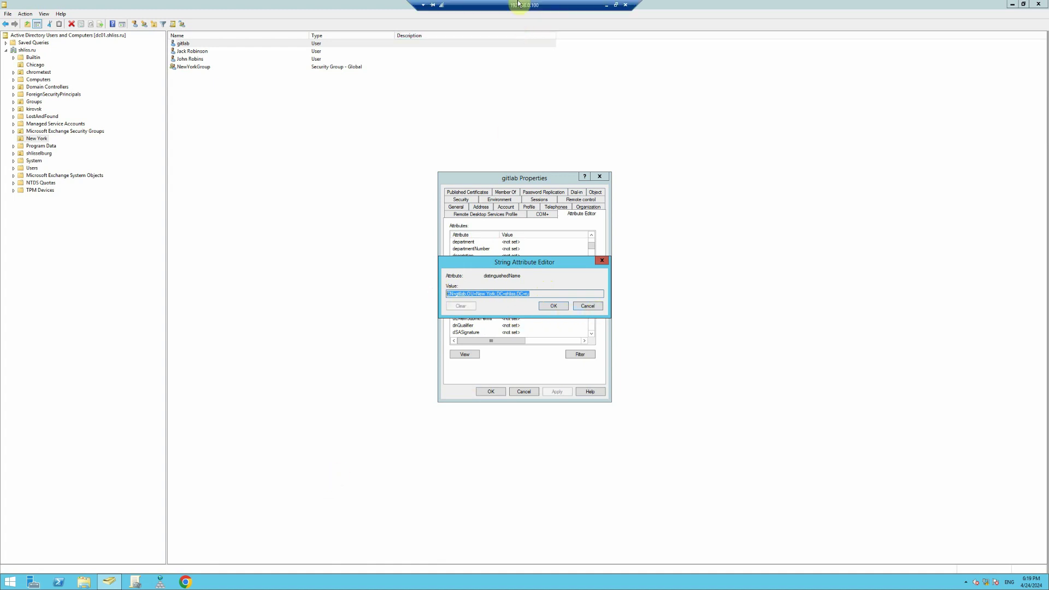
click(606, 6)
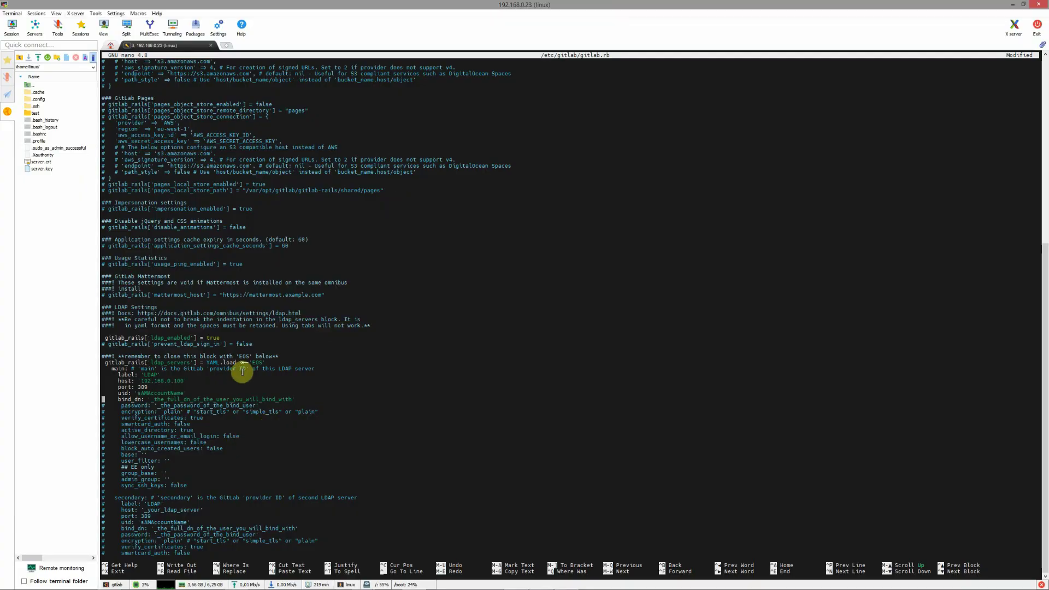
Uncomment bind_dn and replace its placeholder with the pasted gitlab distinguished name.
key(Delete)
key(Right)
key(Right)
key(Right)
key(Right)
key(Right)
key(Right)
key(Right)
key(Right)
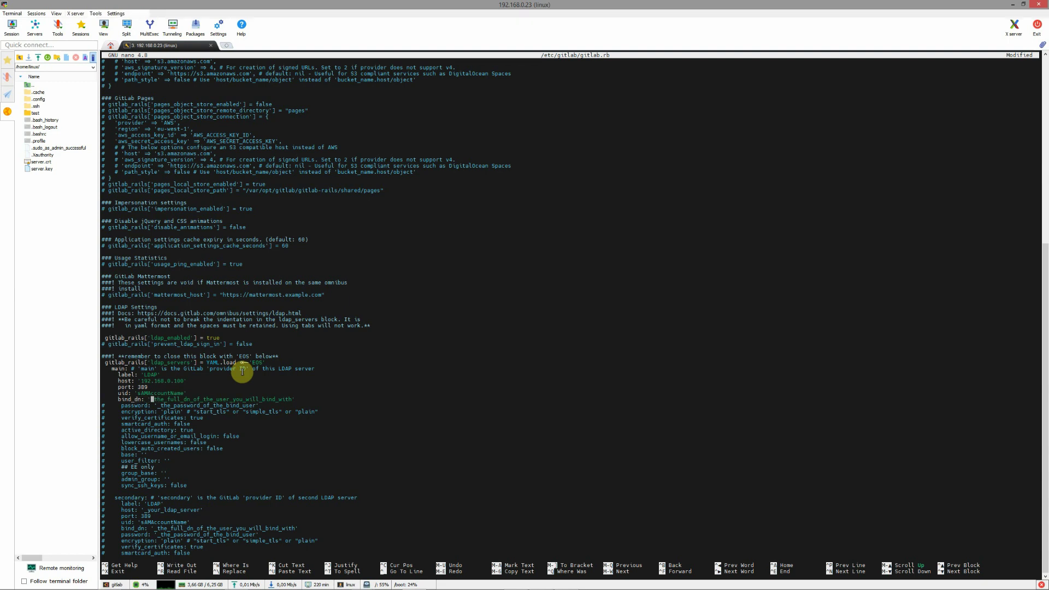
key(Delete)
key(Delete)
key(Delete)
key(Delete)
key(Delete)
key(Delete)
key(Delete)
key(Delete)
key(Delete)
key(Delete)
key(Delete)
key(Delete)
key(Delete)
key(Delete)
key(Delete)
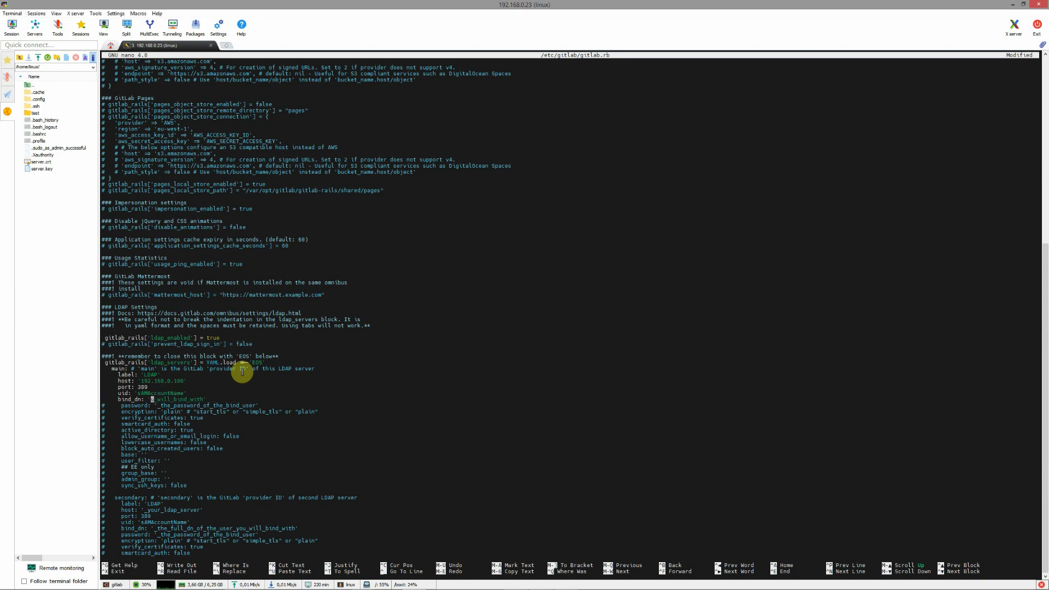
key(Delete)
key(Delete)
key(Delete)
key(Delete)
key(Delete)
key(Delete)
key(Delete)
key(Delete)
key(Delete)
right_click(255, 368)
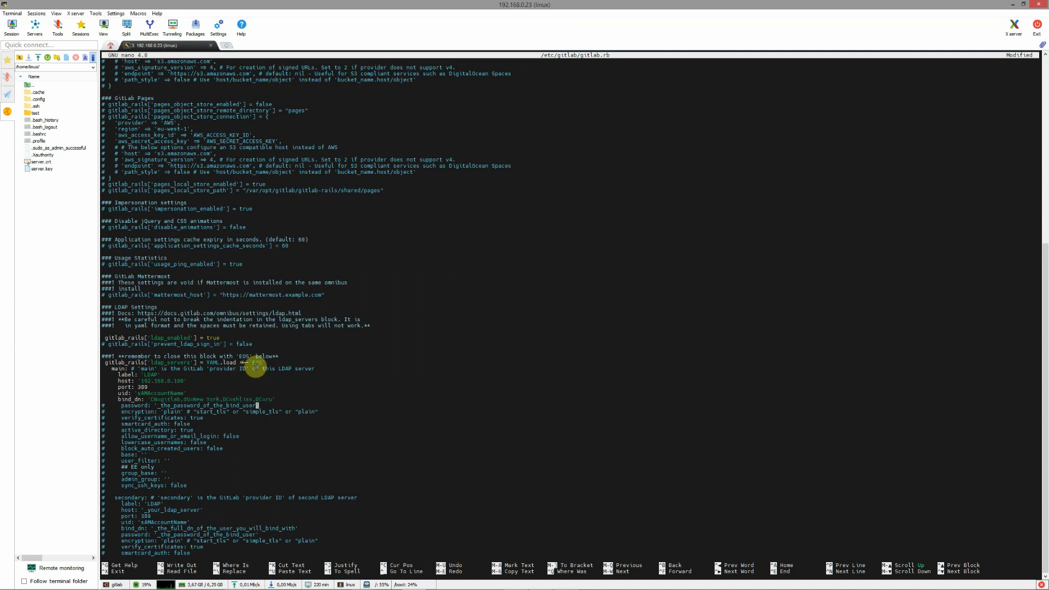
Replace the placeholder bind password with the real password.
key(BackSpace)
key(BackSpace)
key(BackSpace)
key(BackSpace)
key(BackSpace)
key(BackSpace)
key(BackSpace)
key(BackSpace)
key(BackSpace)
key(BackSpace)
key(BackSpace)
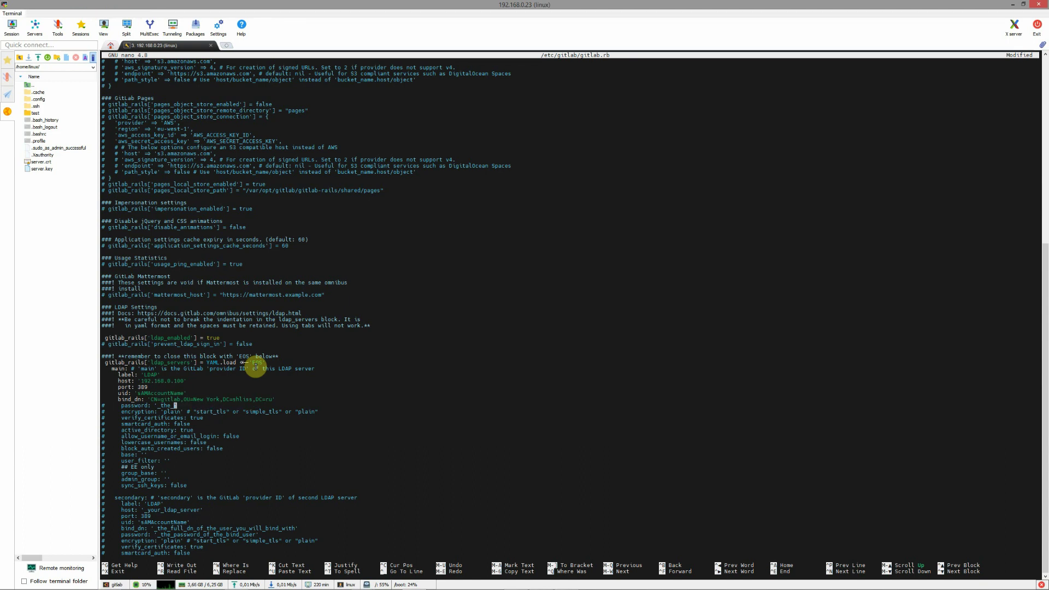
key(BackSpace)
key(BackSpace)
key(BackSpace)
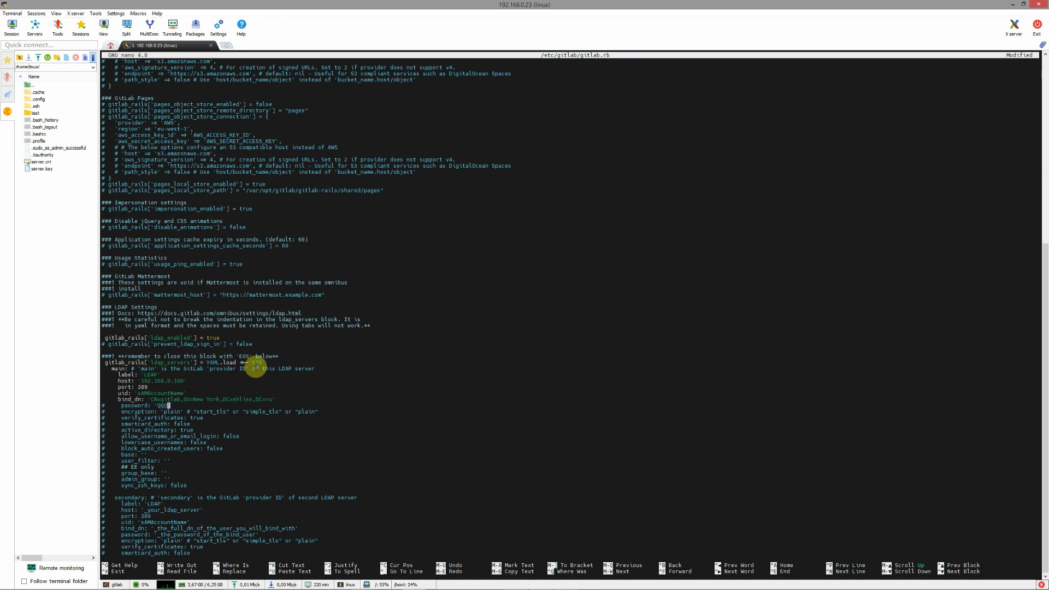
key(Down)
key(Left)
key(Left)
key(Left)
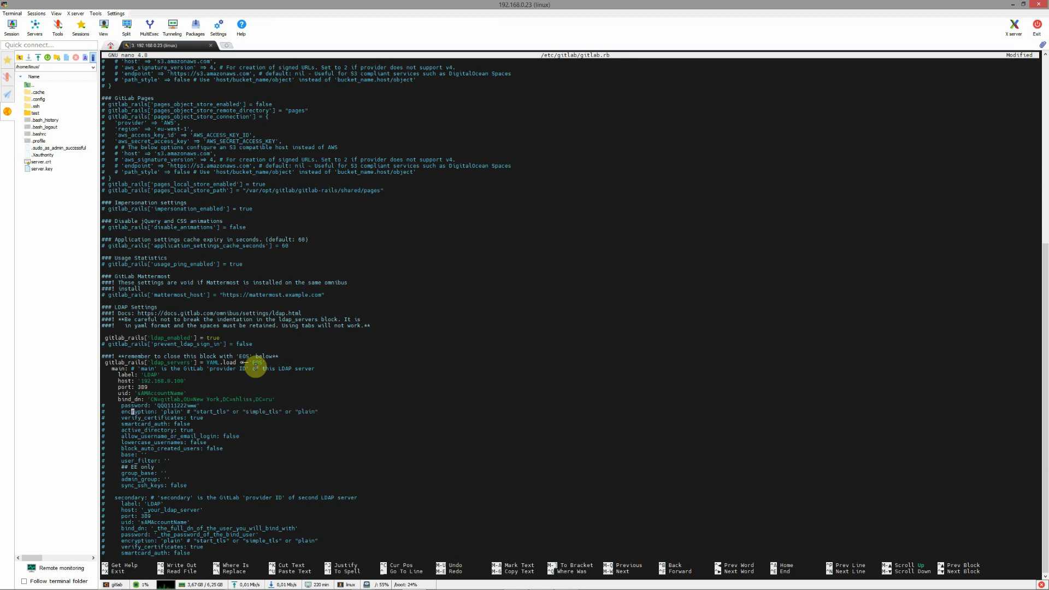
key(Left)
key(Left)
key(Left)
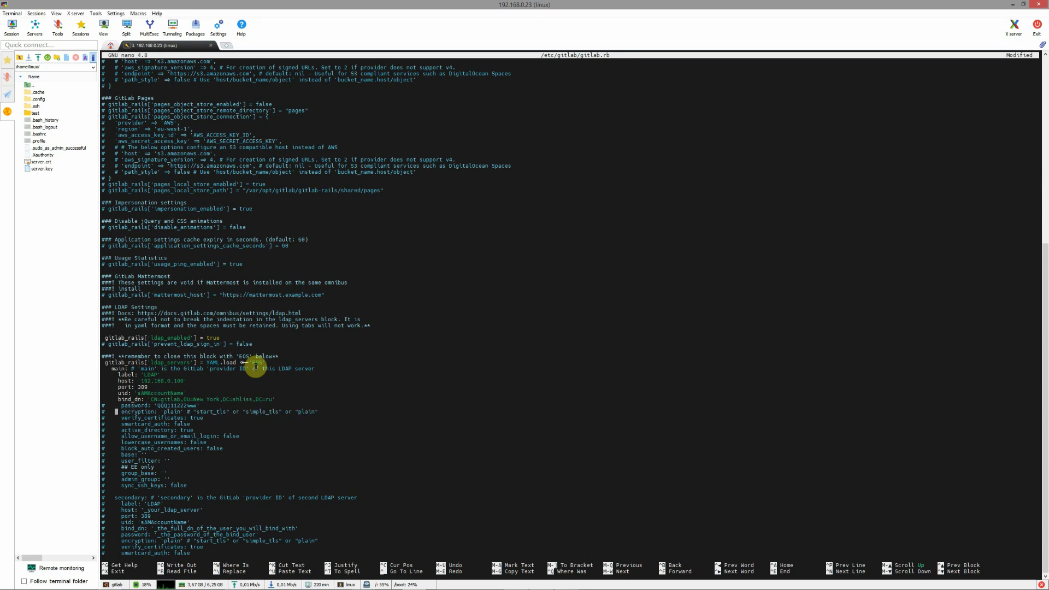
key(Left)
Uncomment the encryption, password, active_directory and base lines in the main LDAP block.
key(Delete)
key(Delete)
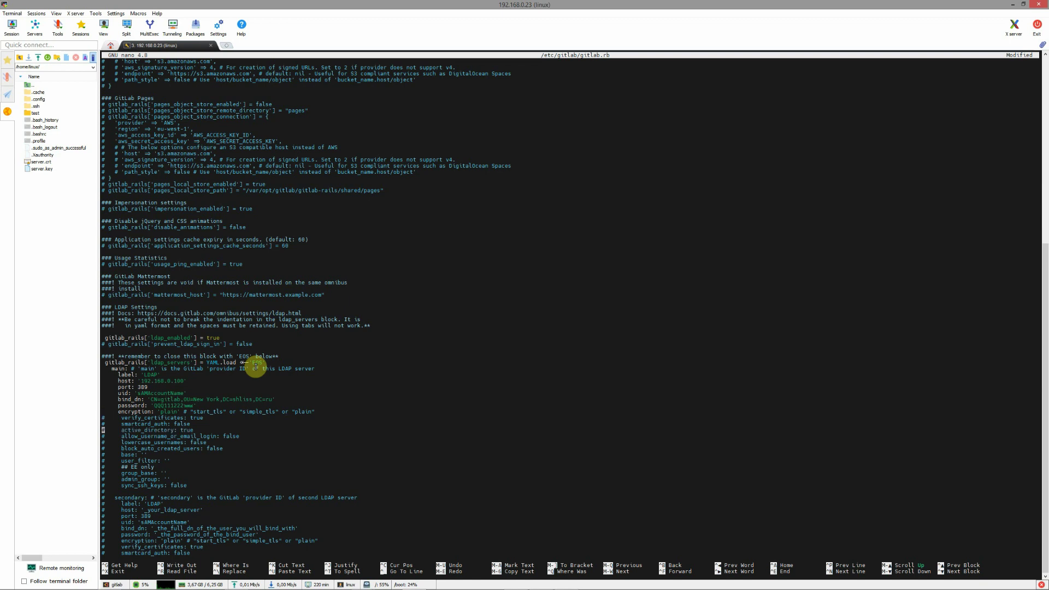
key(Down)
key(Down)
key(Delete)
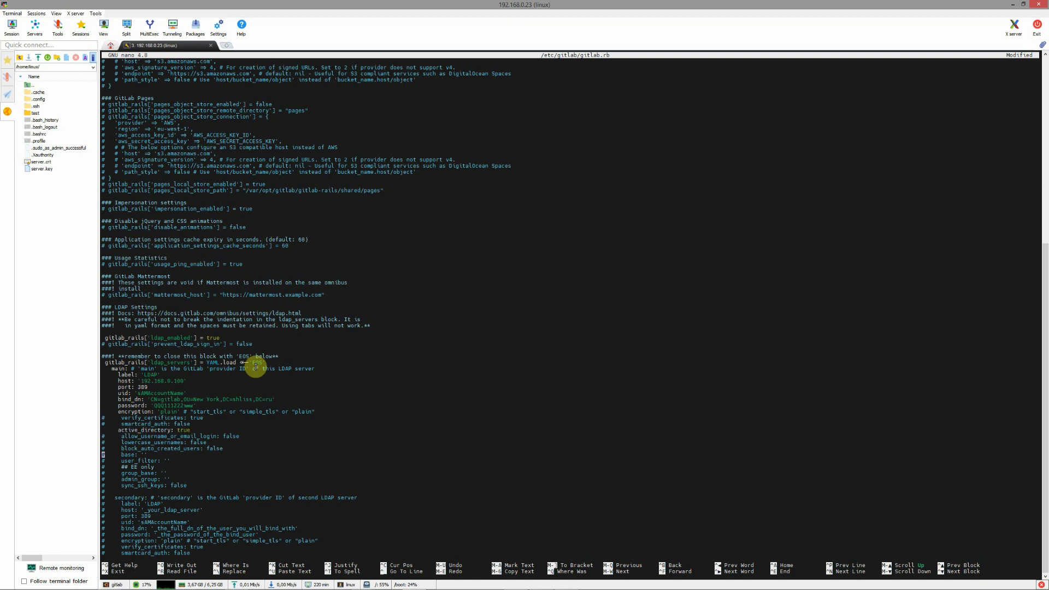
key(Down)
key(Down)
key(Down)
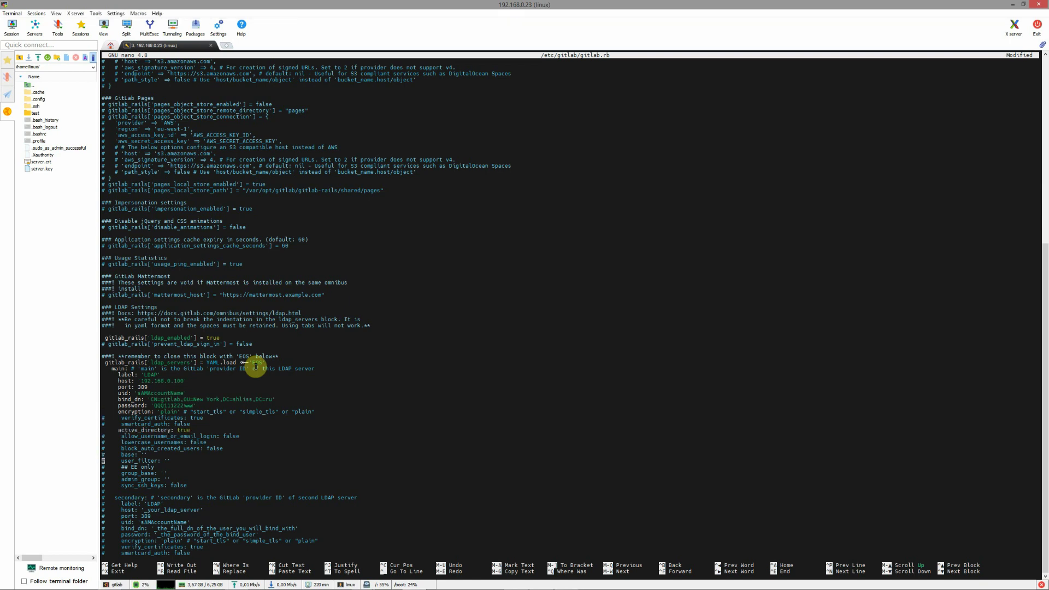
key(Delete)
text(#)
key(Delete)
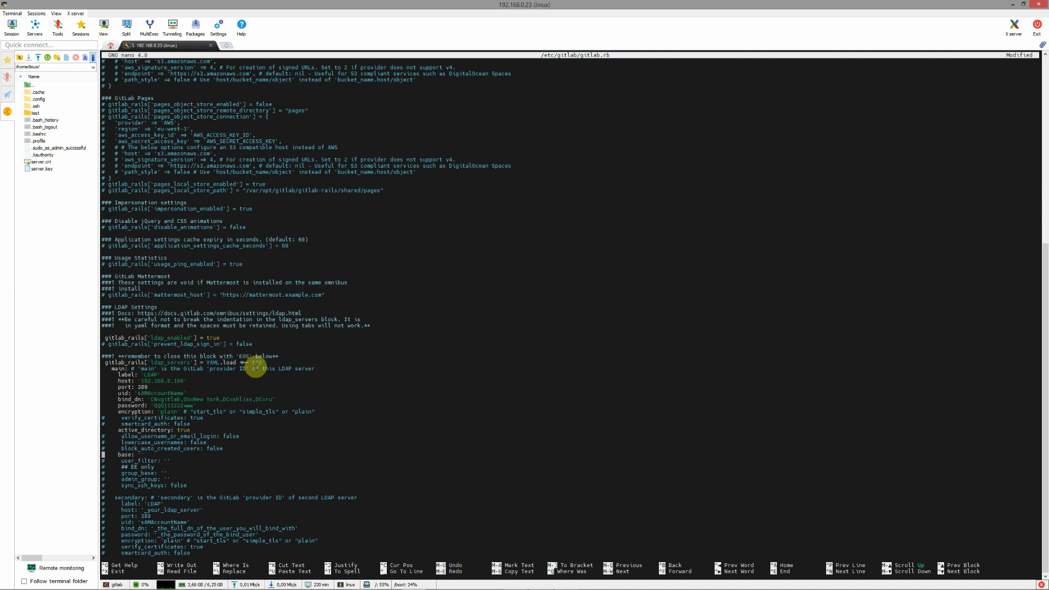
Copy DC=shliss,DC=ru from bind_dn and paste it as the base value.
key(Right)
key(Right)
key(Right)
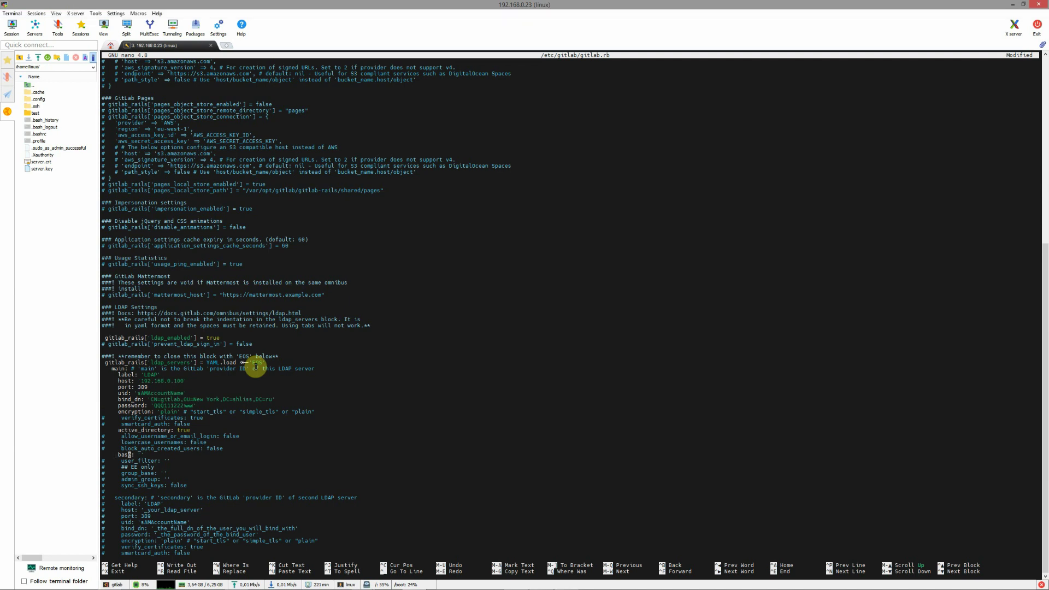
key(Right)
key(Right)
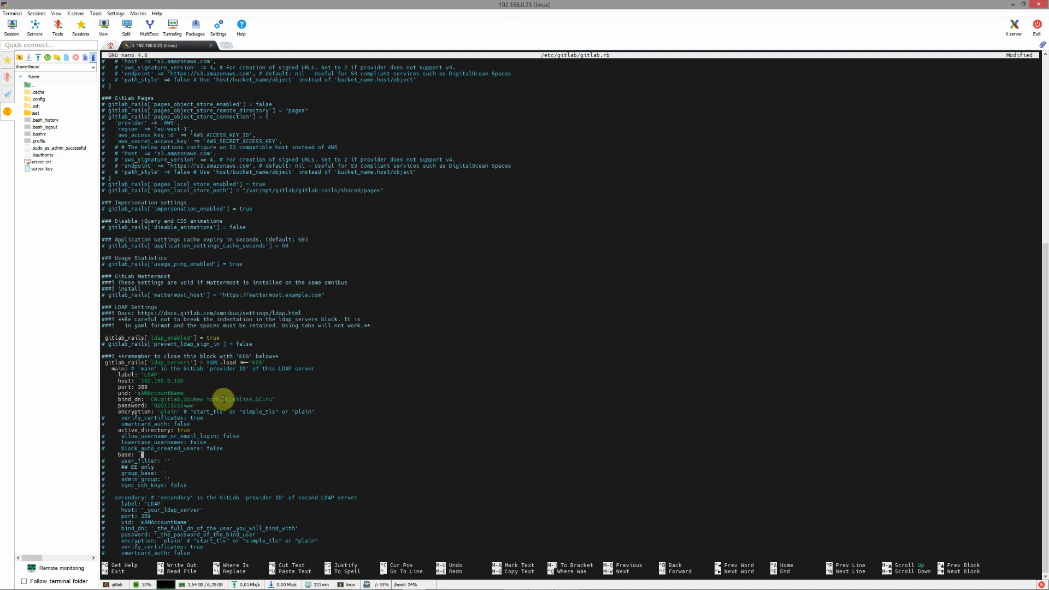
drag(224, 399, 275, 400)
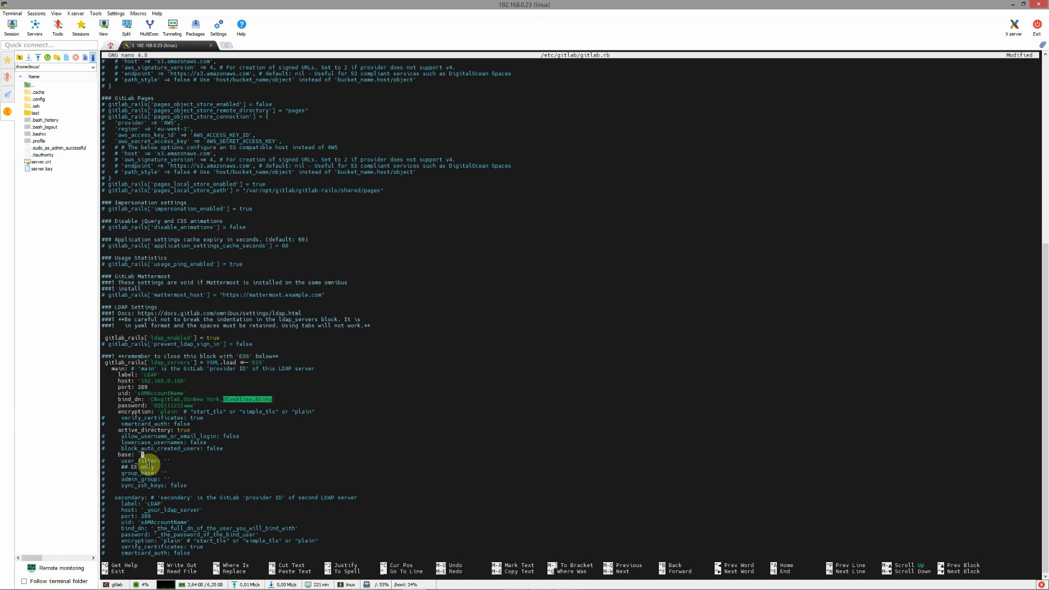
right_click(145, 460)
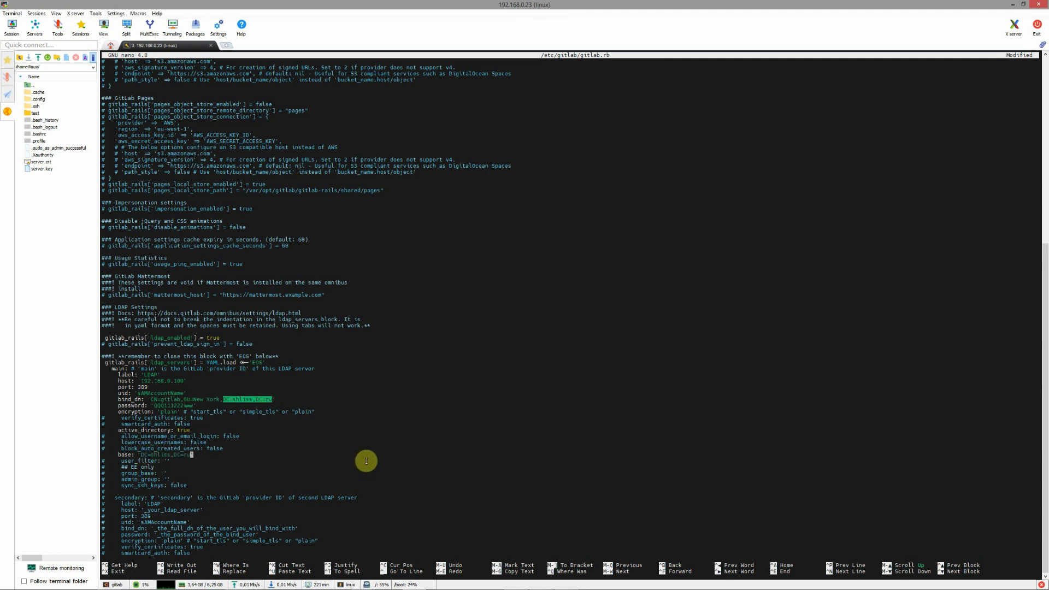
Uncomment the closing EOS marker at the end of the LDAP block.
key(Down)
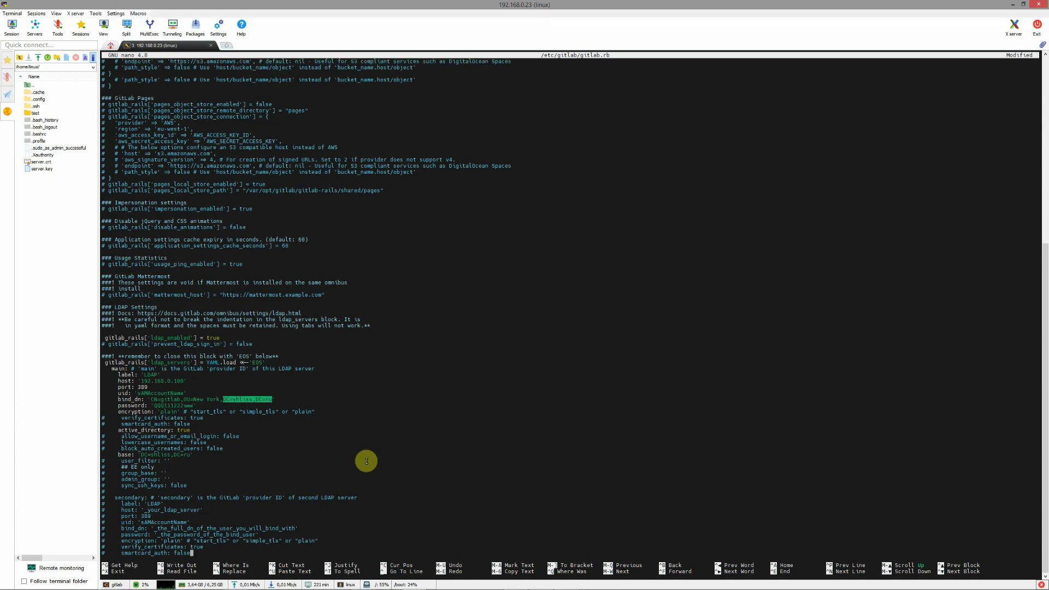
key(Down)
key(Down)
key(Down)
key(Down)
key(Down)
key(Down)
key(Down)
key(Down)
key(Down)
key(Down)
key(Down)
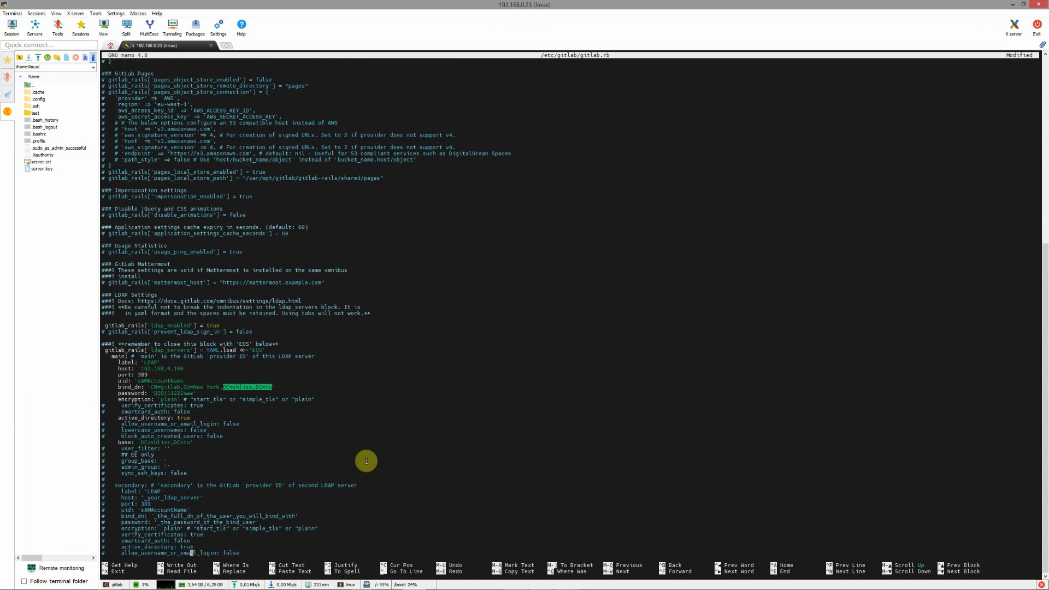
key(Down)
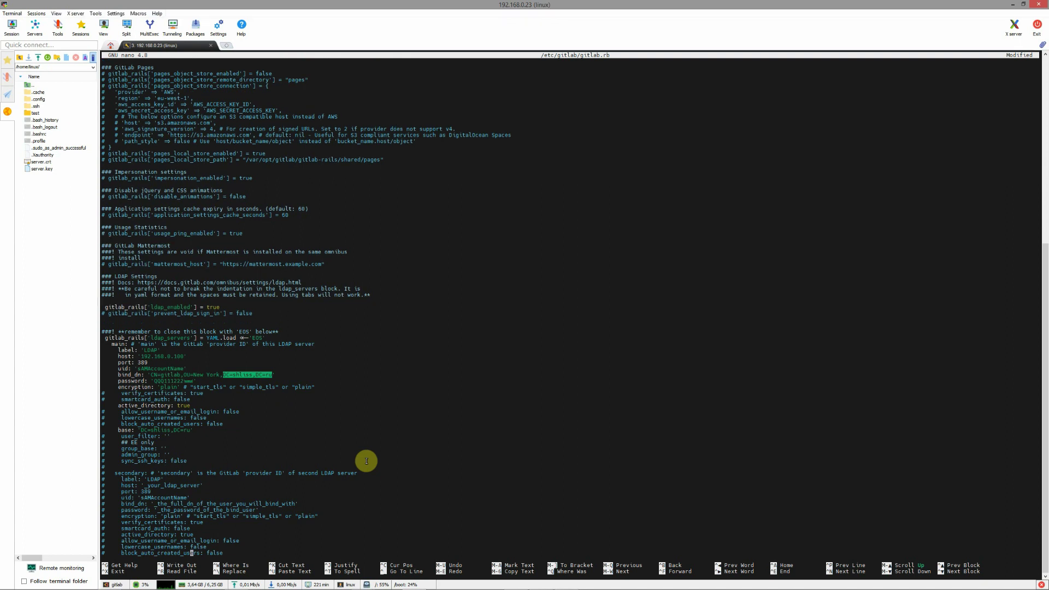
key(Down)
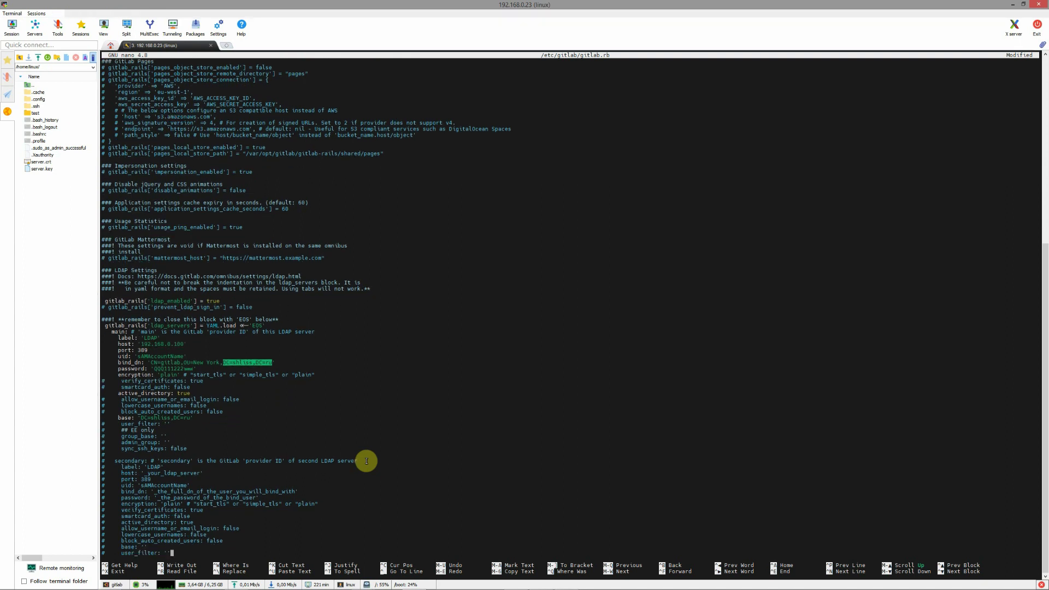
key(Down)
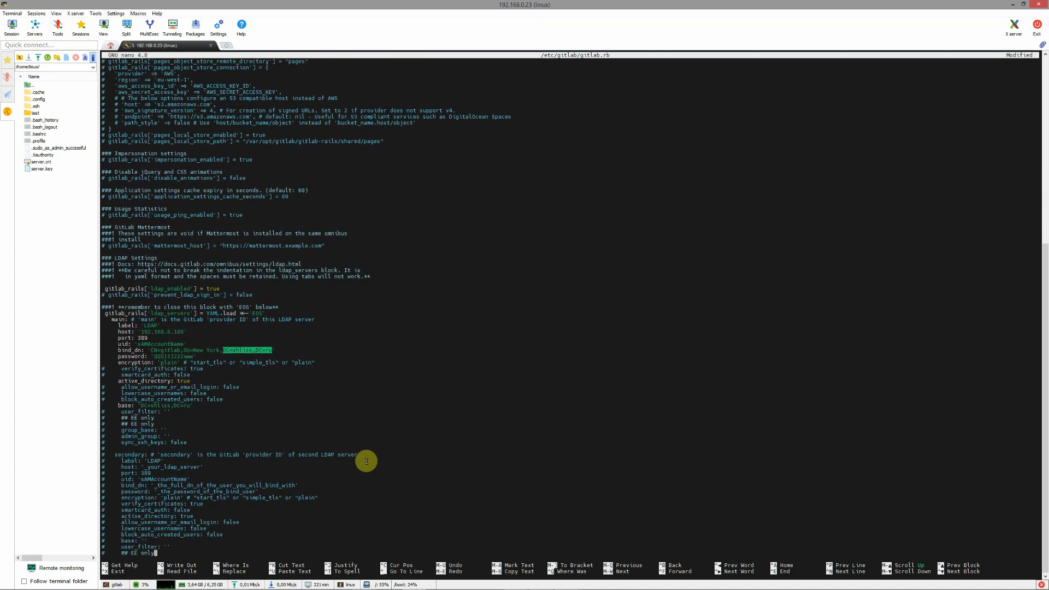
key(Down)
key(Down)
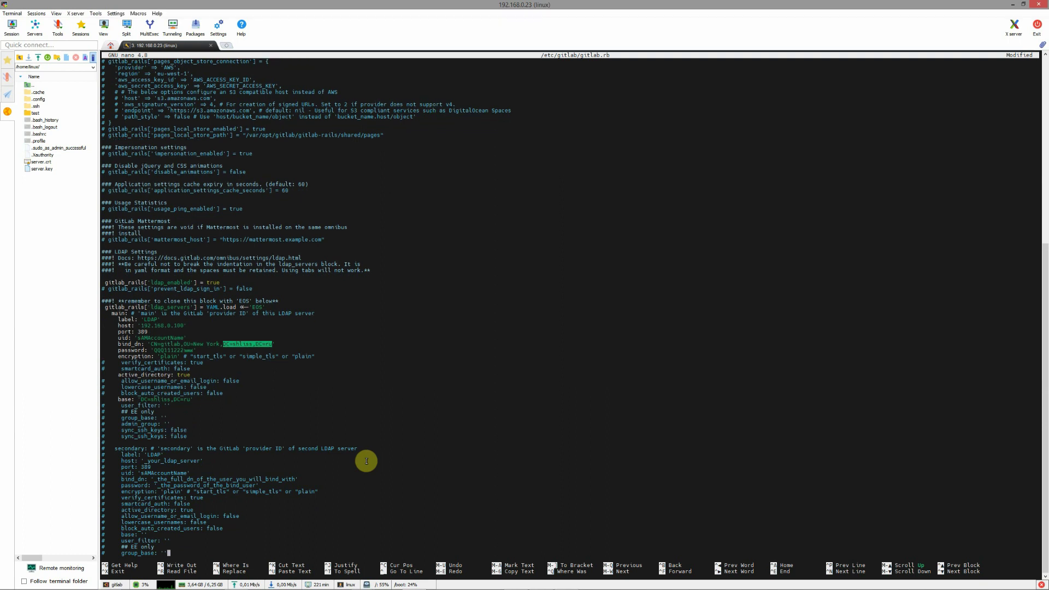
key(Down)
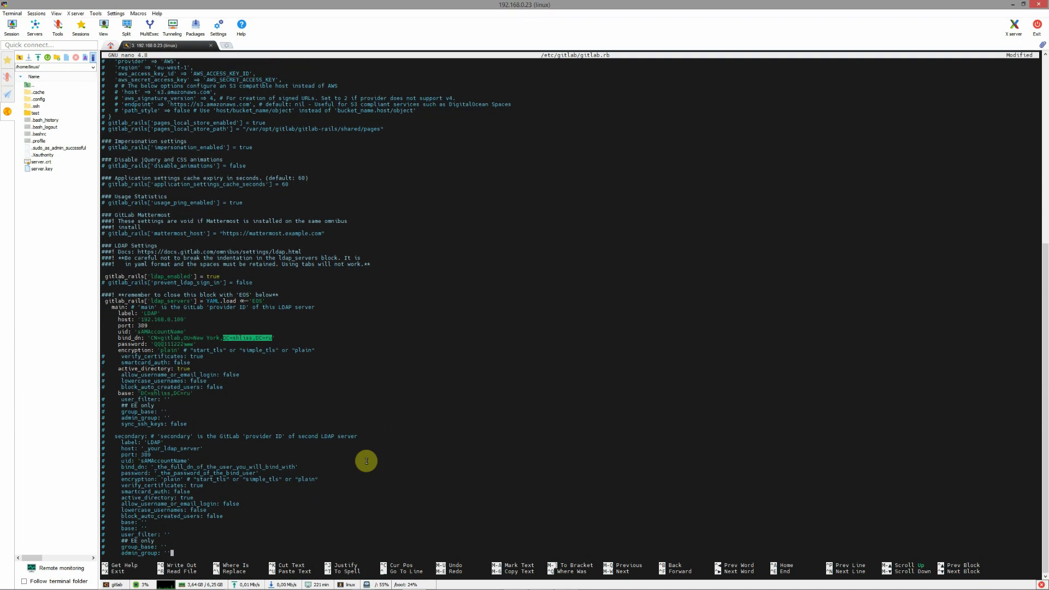
key(Down)
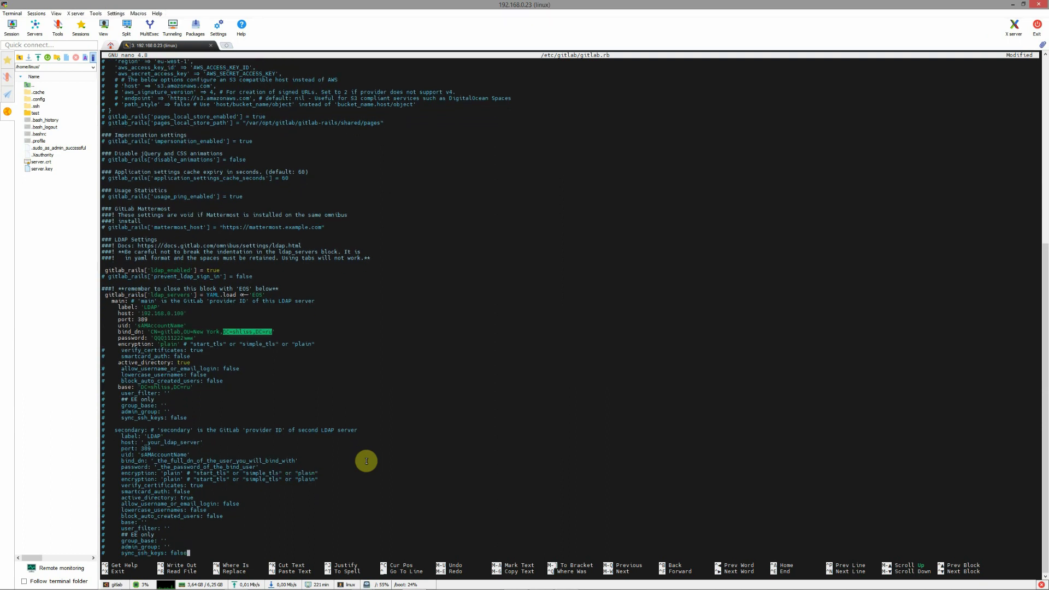
key(Down)
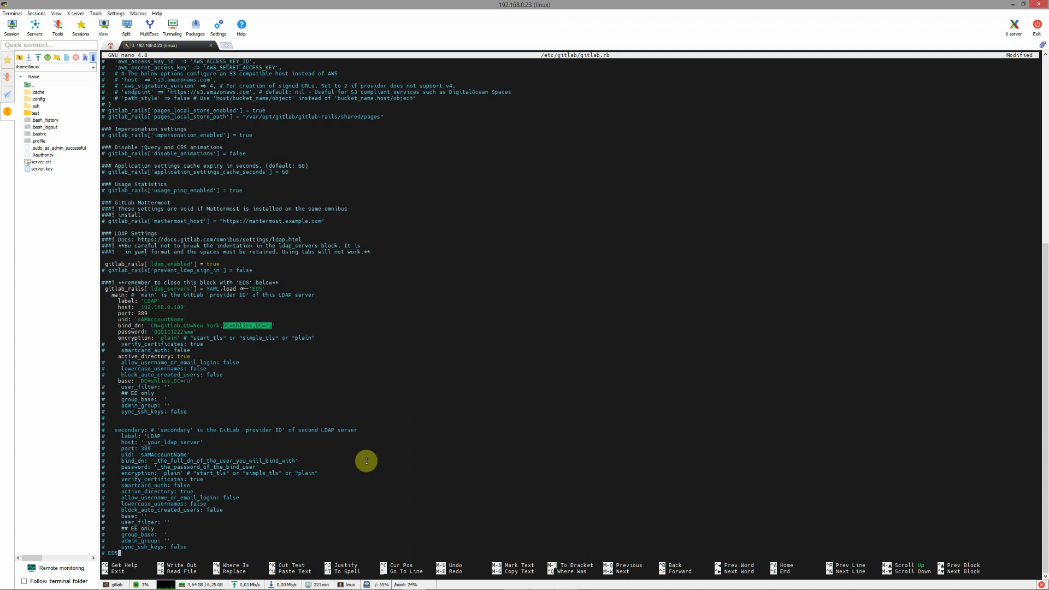
key(Left)
key(Left)
key(Left)
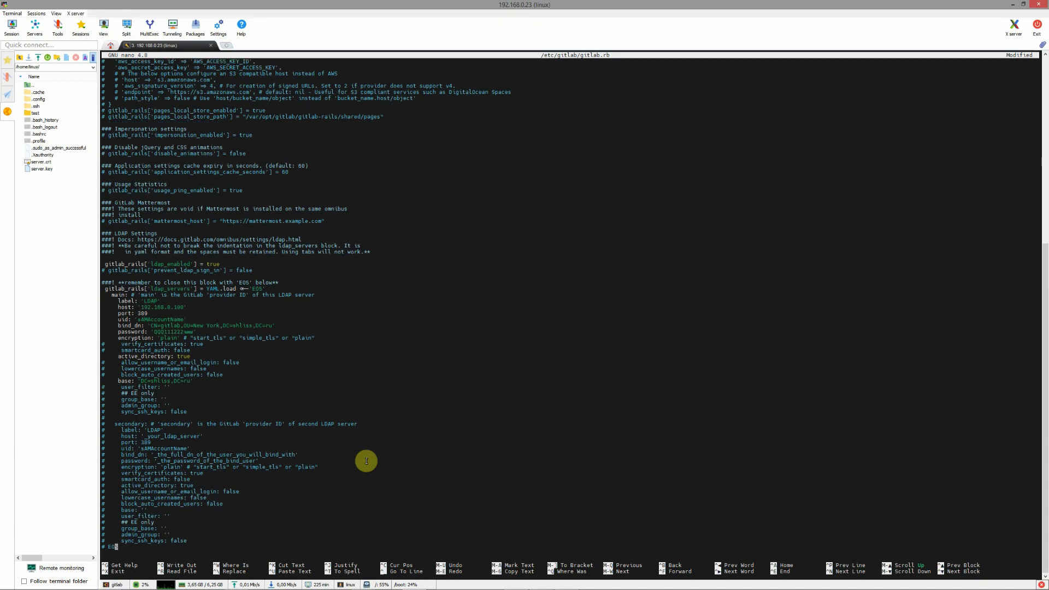
key(BackSpace)
key(BackSpace)
Save gitlab.rb under its current name and exit nano.
key(ctrl+x)
key(y)
key(Return)
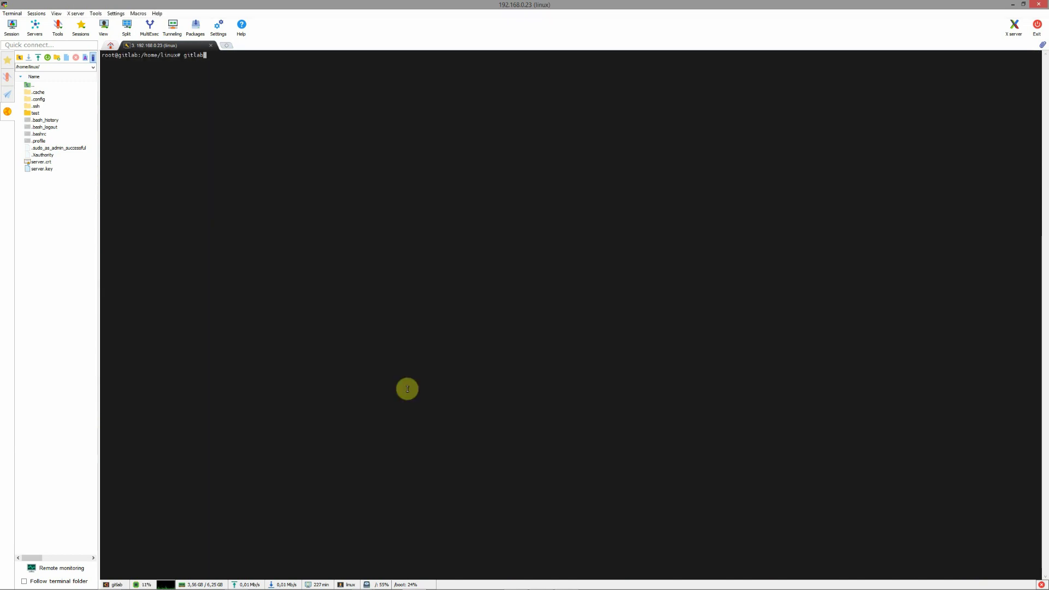
text(-ctl)
text( reconfi)
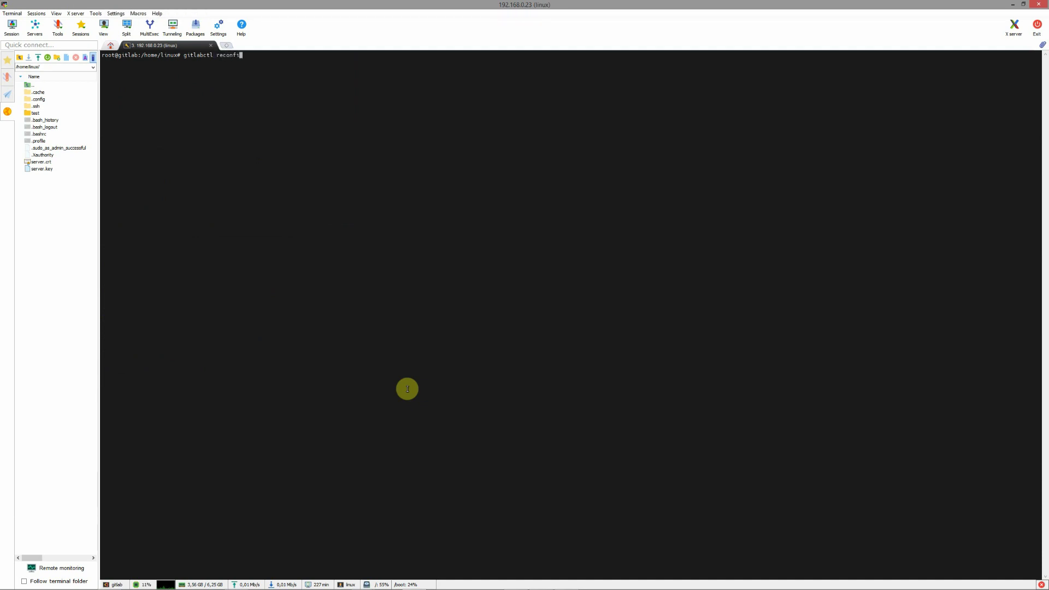
text(gure)
Run gitlab-ctl reconfigure, recalling the command to fix the missing hyphen.
key(Return)
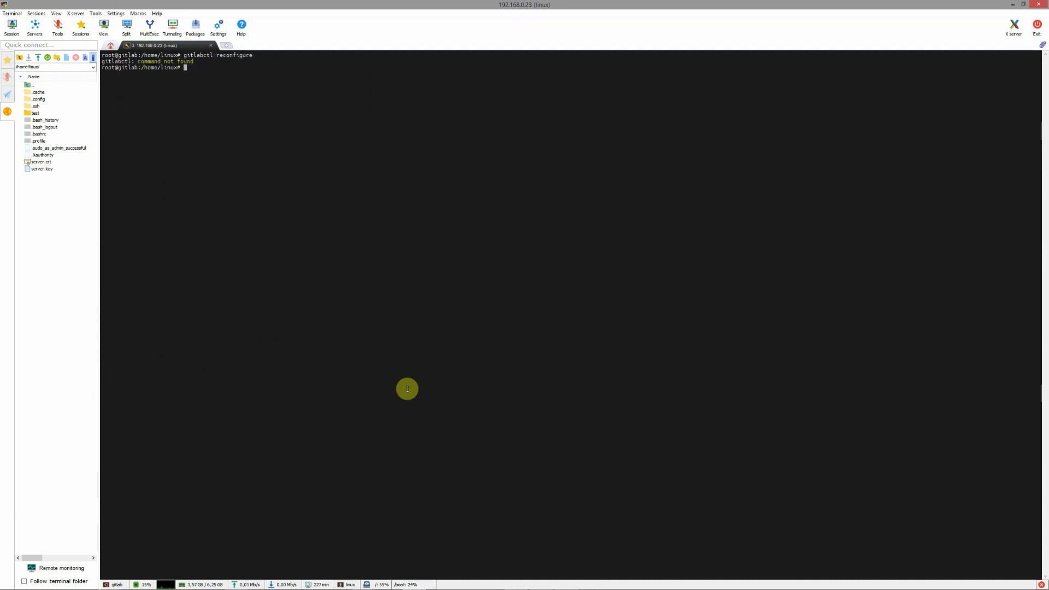
key(Up)
key(Left)
key(Left)
key(Left)
key(Left)
key(Left)
key(Left)
key(Left)
key(Left)
key(Left)
text(-)
key(Return)
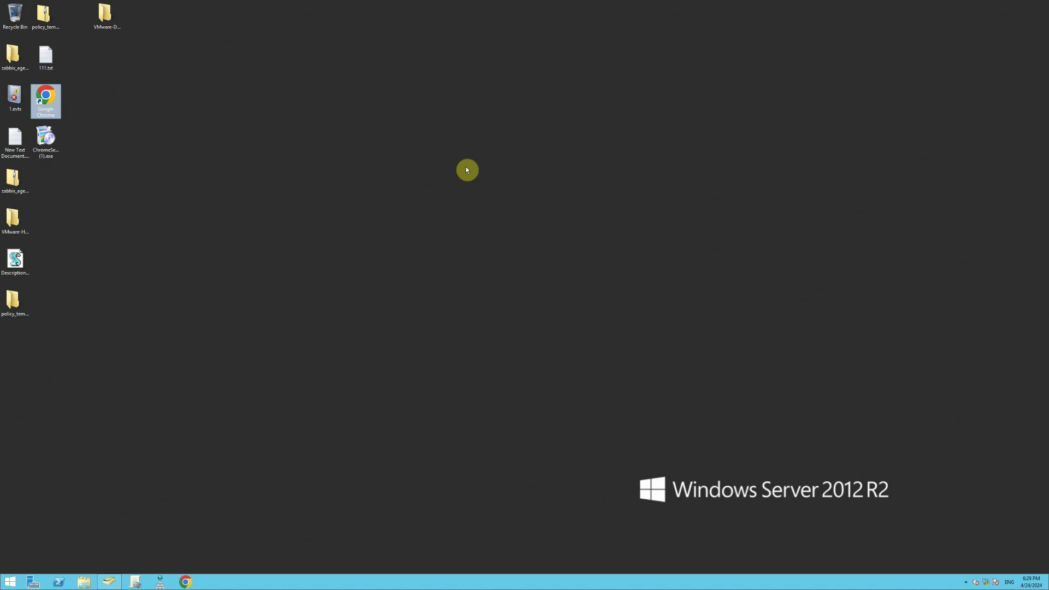
text(https://)
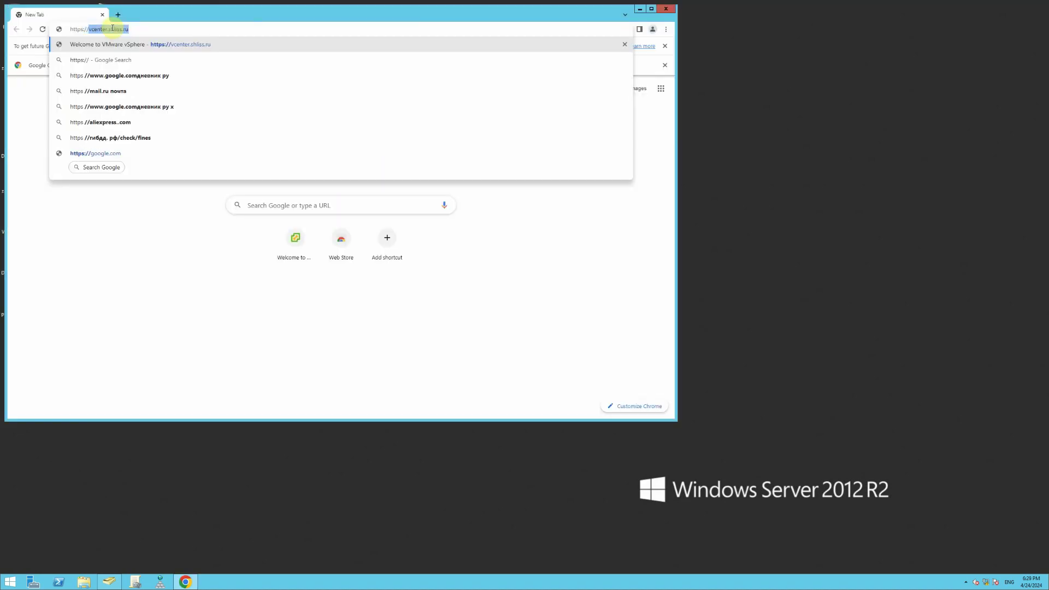
text(gitlab)
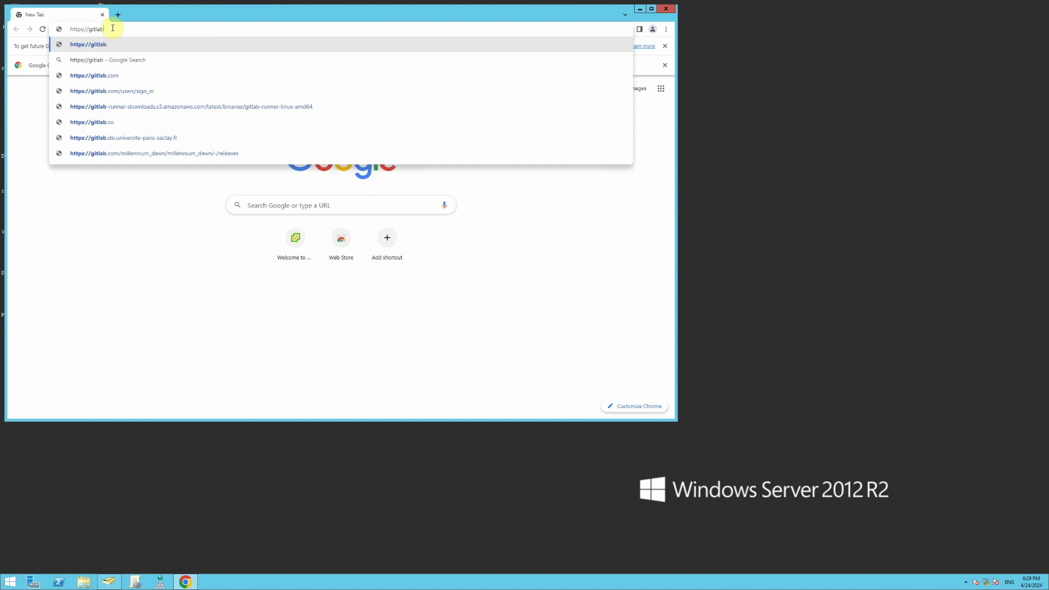
text(.aut)
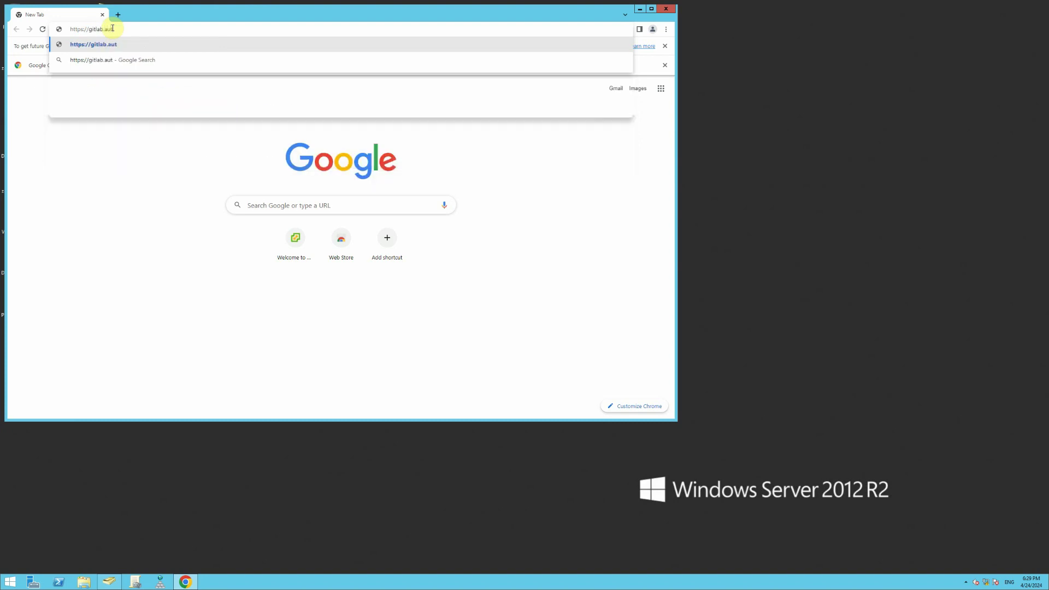
text(omationtools)
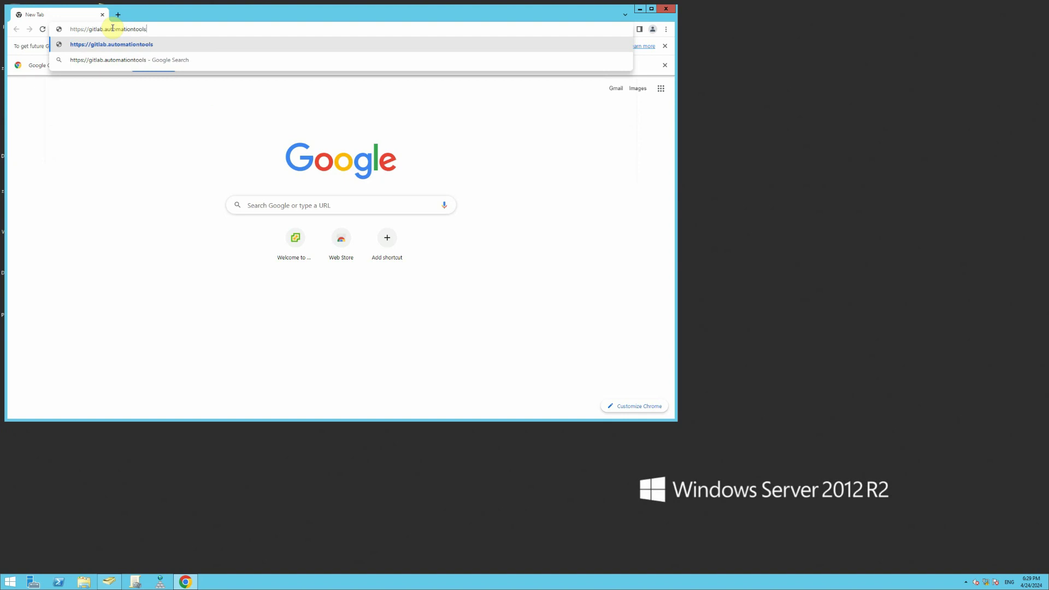
text(.me)
key(Return)
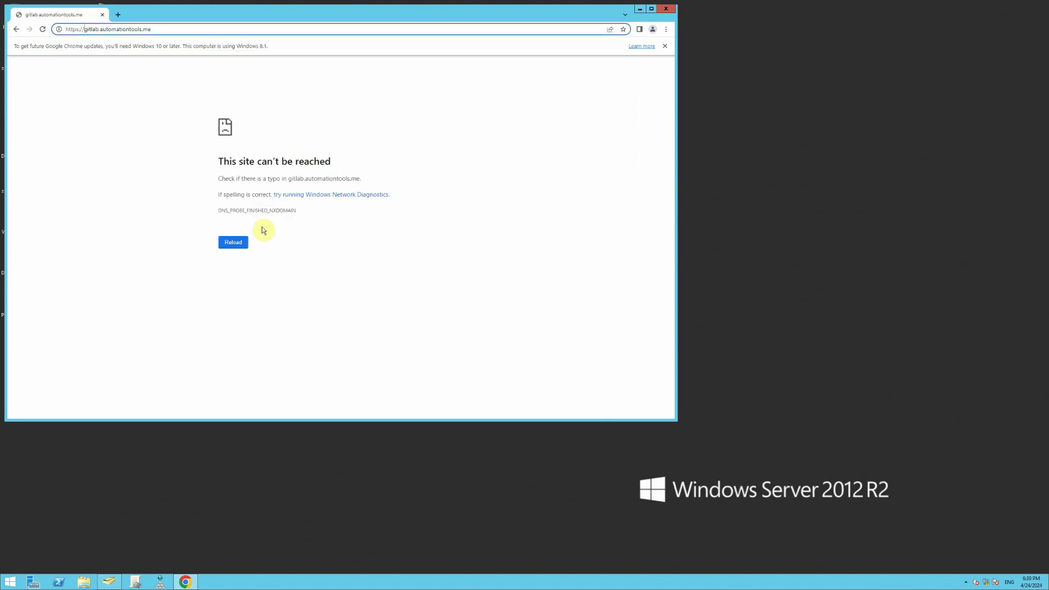
click(41, 31)
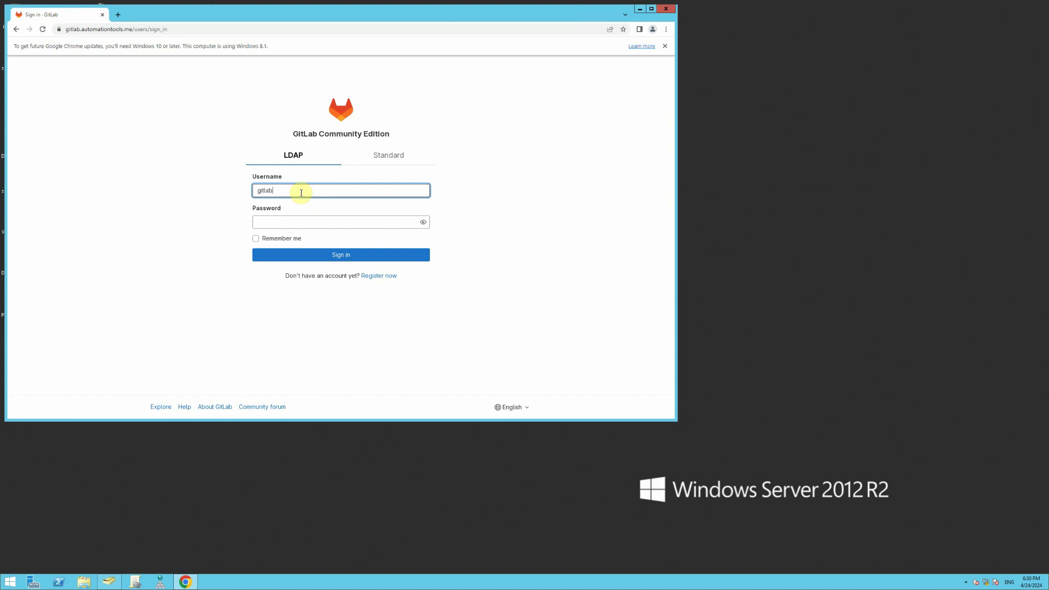
Sign in on the LDAP tab as gitlab and dismiss Chrome's save-password prompt.
click(281, 223)
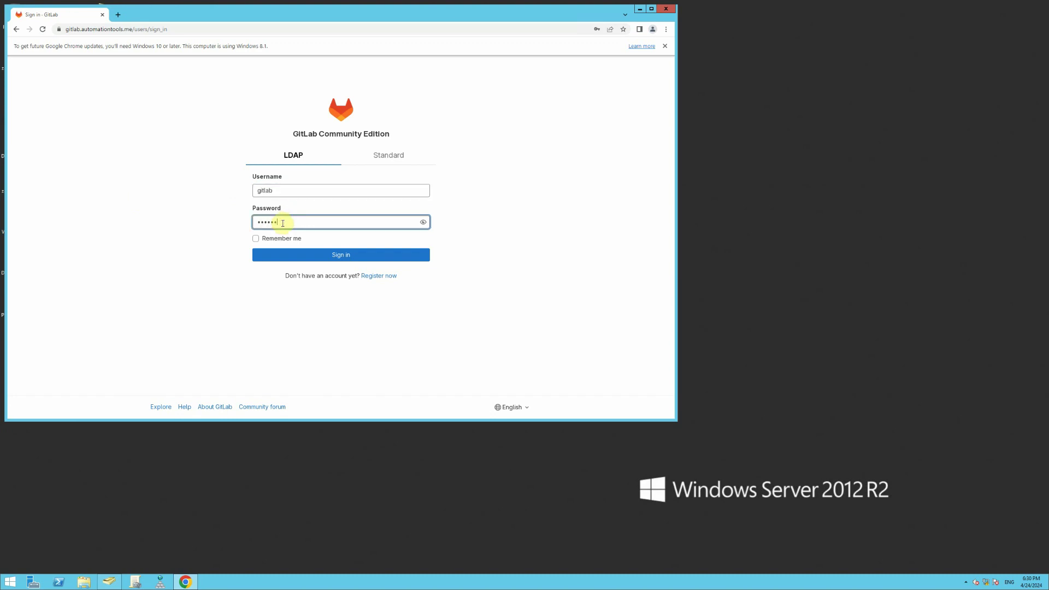
click(331, 253)
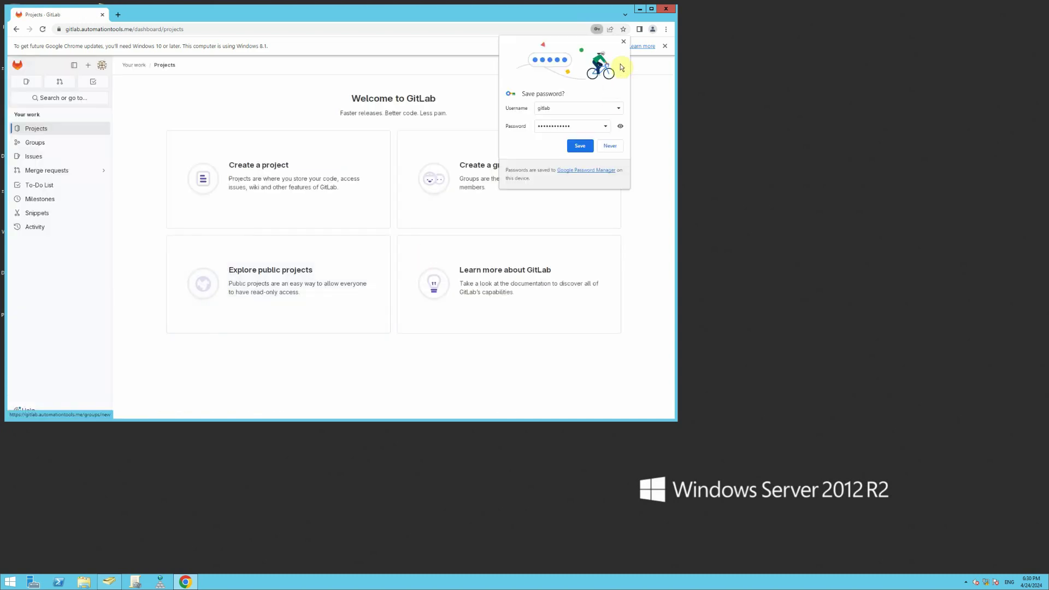
click(623, 42)
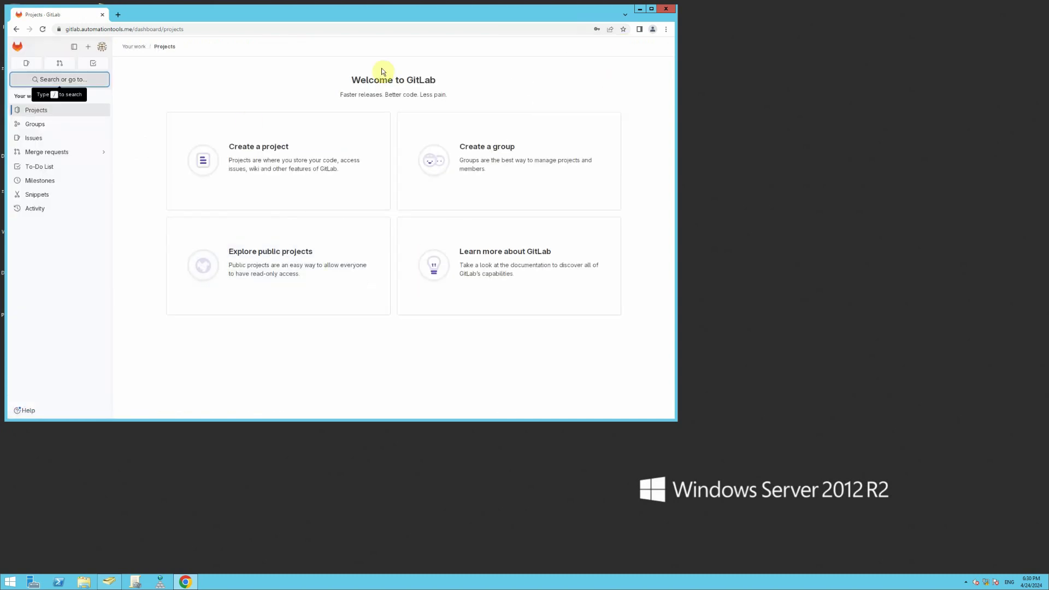
click(102, 47)
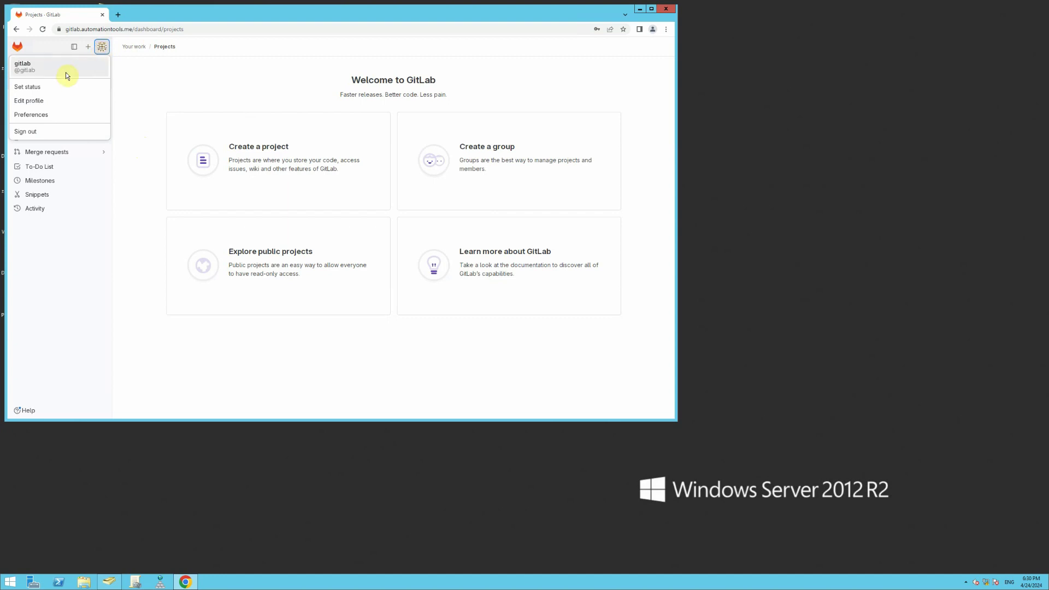
Find the ldapmain entry in Preferences > Account > Authentication Log, then view Emails.
click(38, 119)
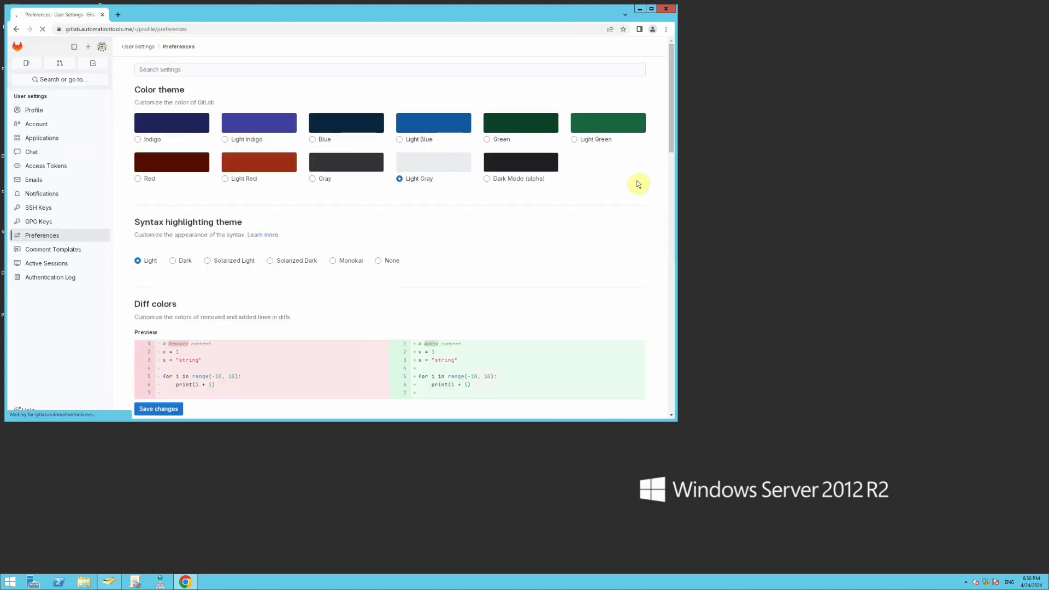
click(47, 277)
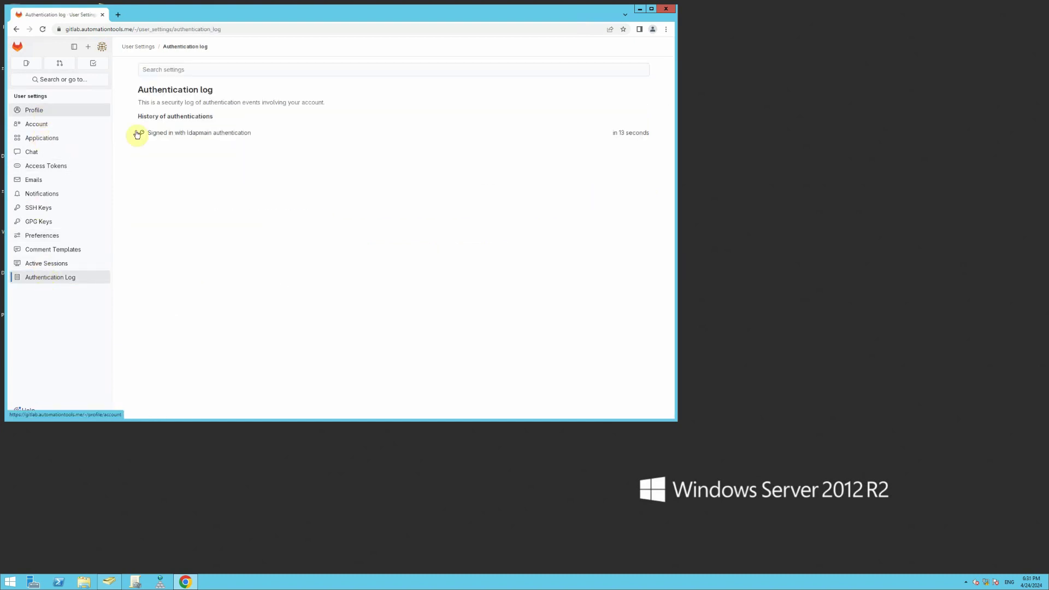
drag(252, 132, 147, 135)
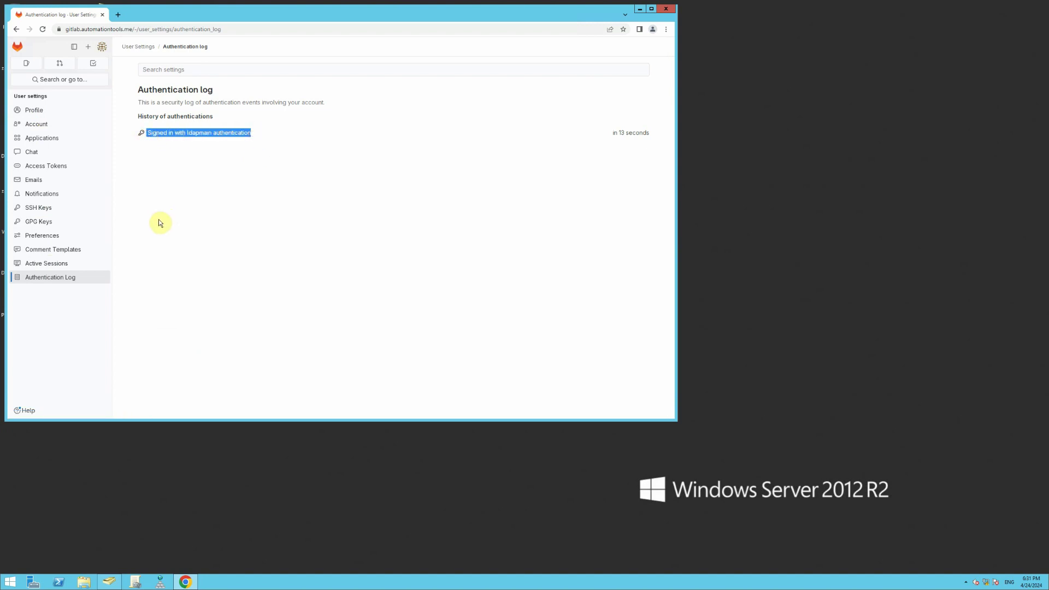
click(50, 184)
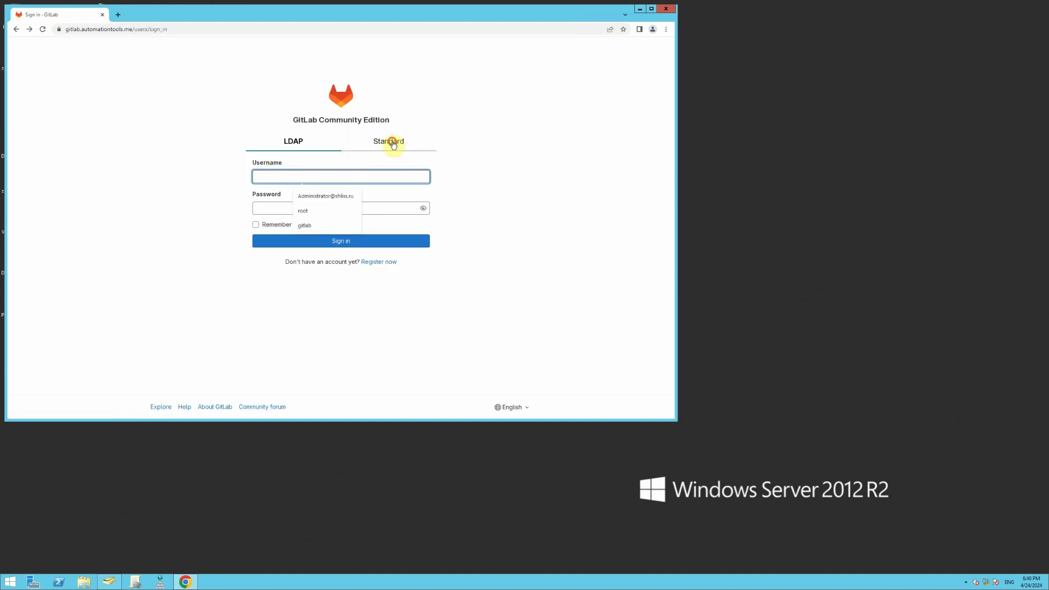
Sign in as root on the Standard tab and dismiss Chrome's save-password prompt.
click(389, 140)
click(289, 176)
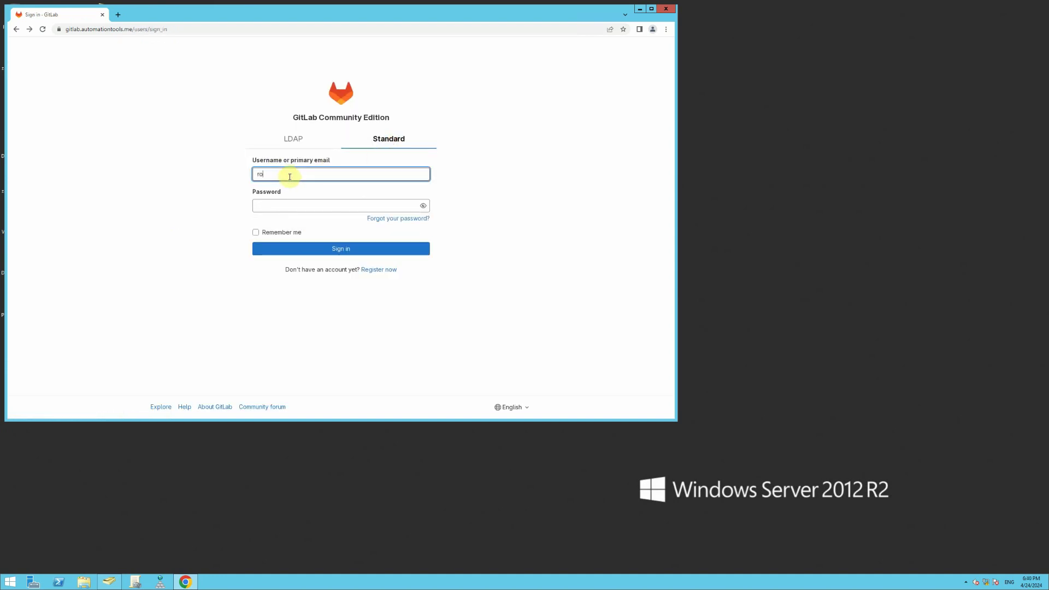
click(286, 204)
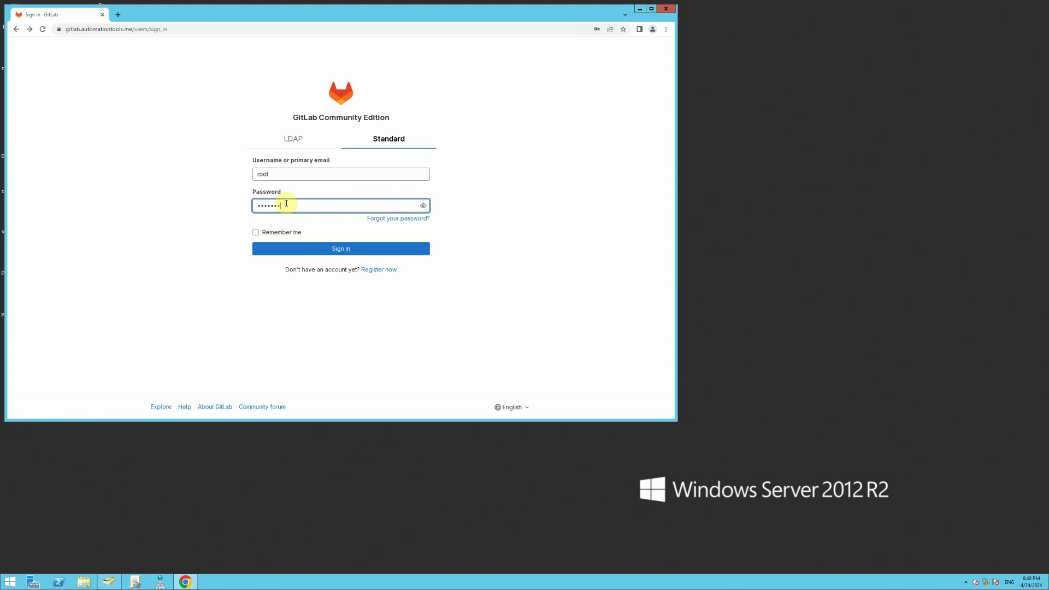
click(354, 250)
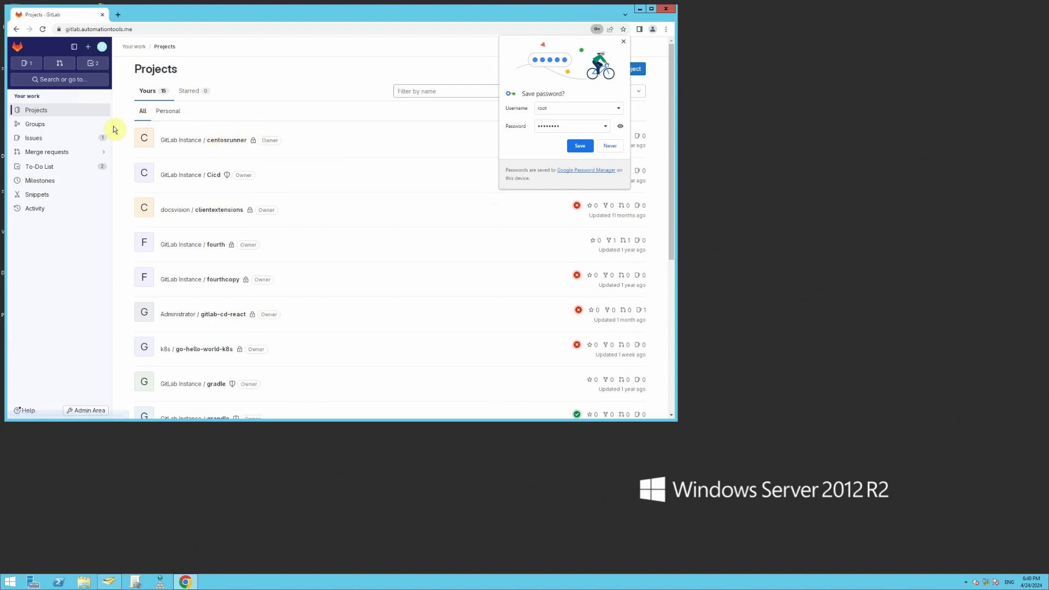
click(625, 44)
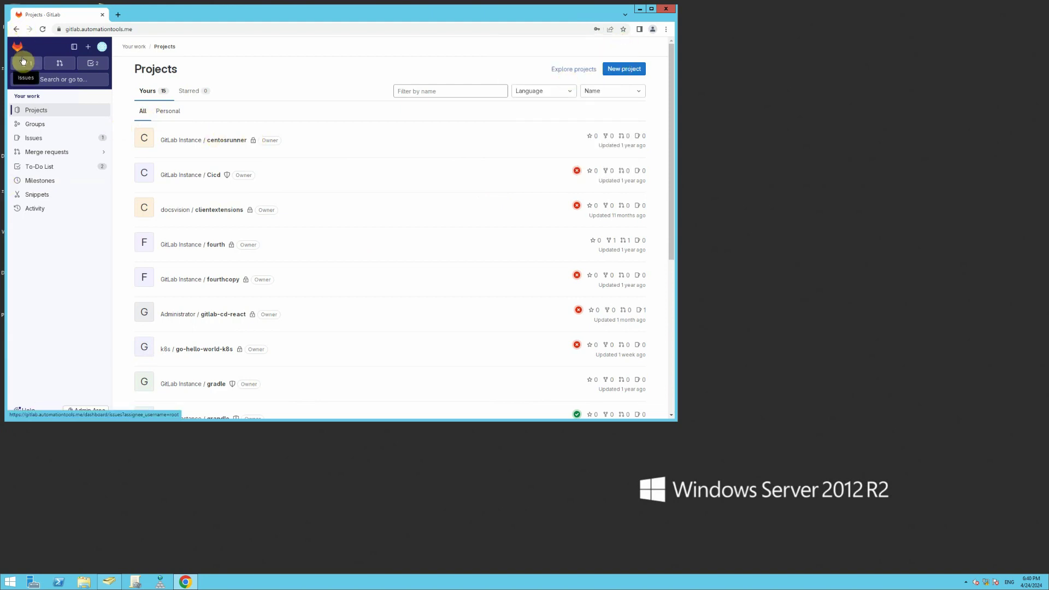
click(66, 79)
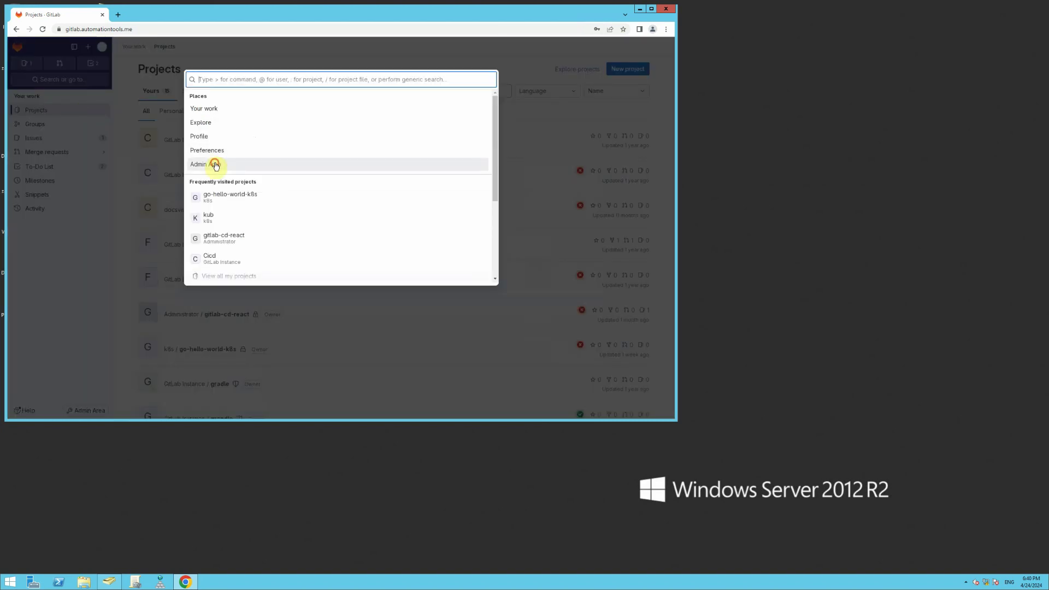
Uncheck Sign-up enabled in Admin Area > Settings > General > Sign-up restrictions and save.
click(217, 166)
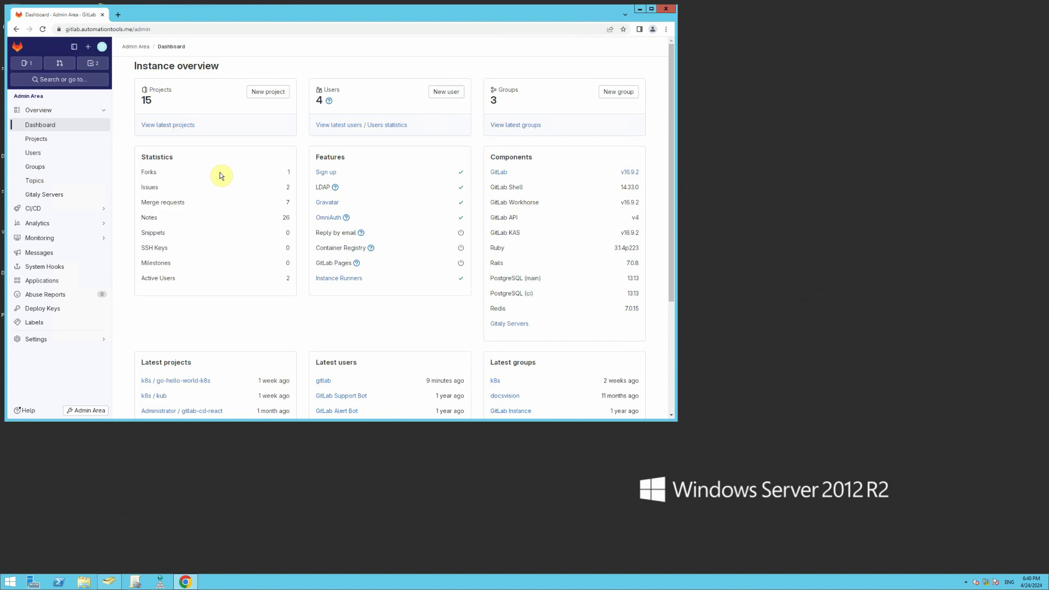
click(46, 340)
scroll(46, 340, down, 1)
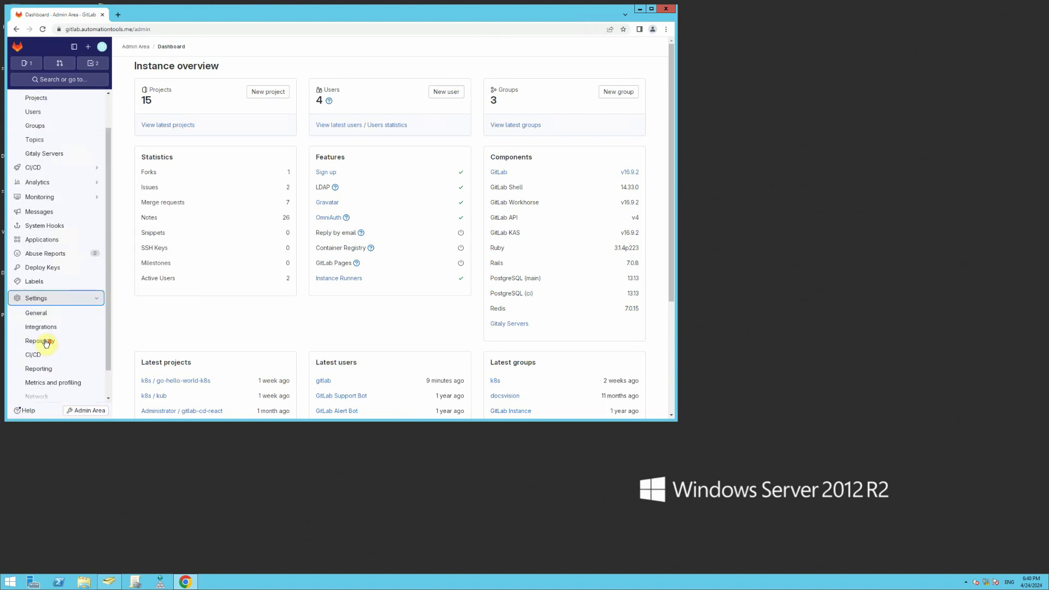
click(38, 289)
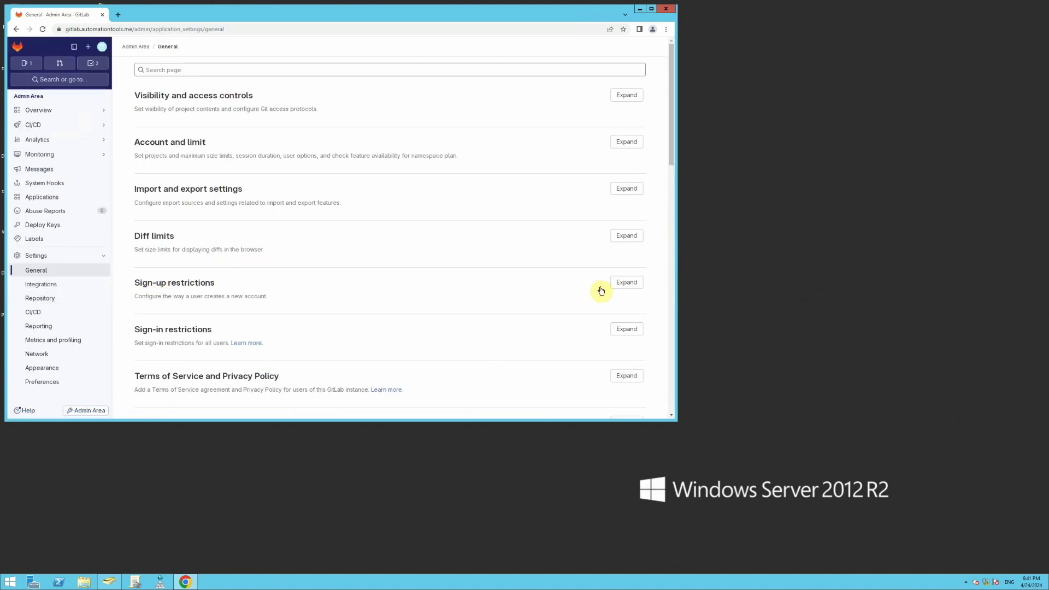
click(626, 281)
scroll(441, 256, down, 1)
scroll(440, 257, down, 1)
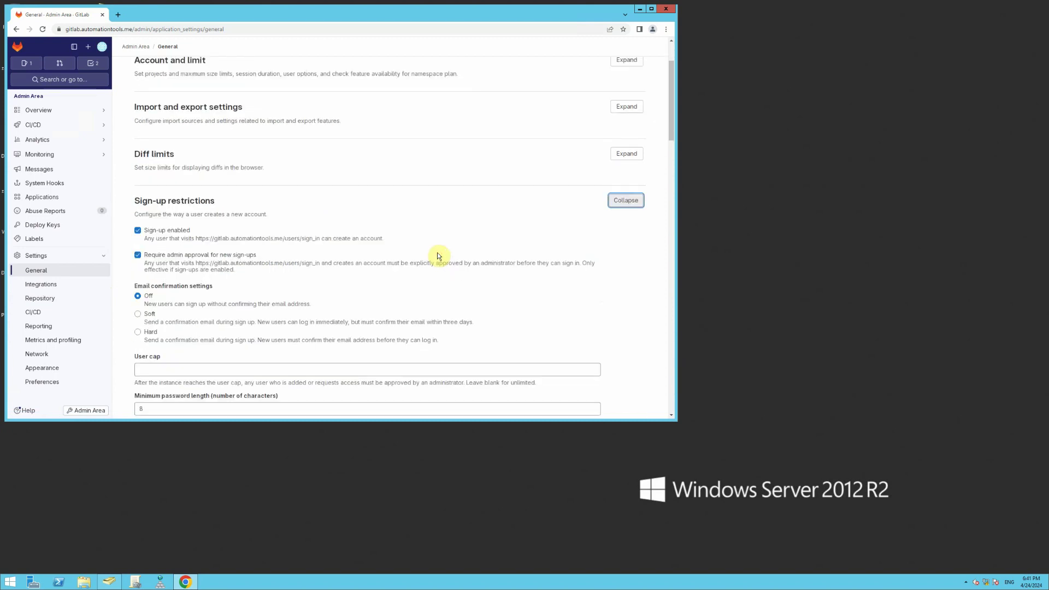
scroll(440, 257, down, 1)
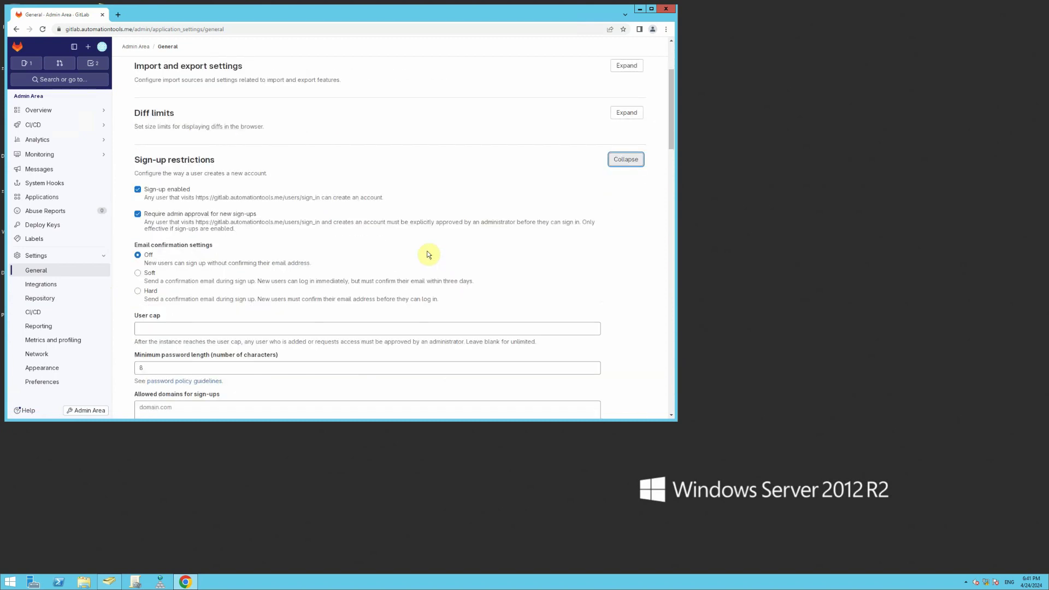
click(138, 190)
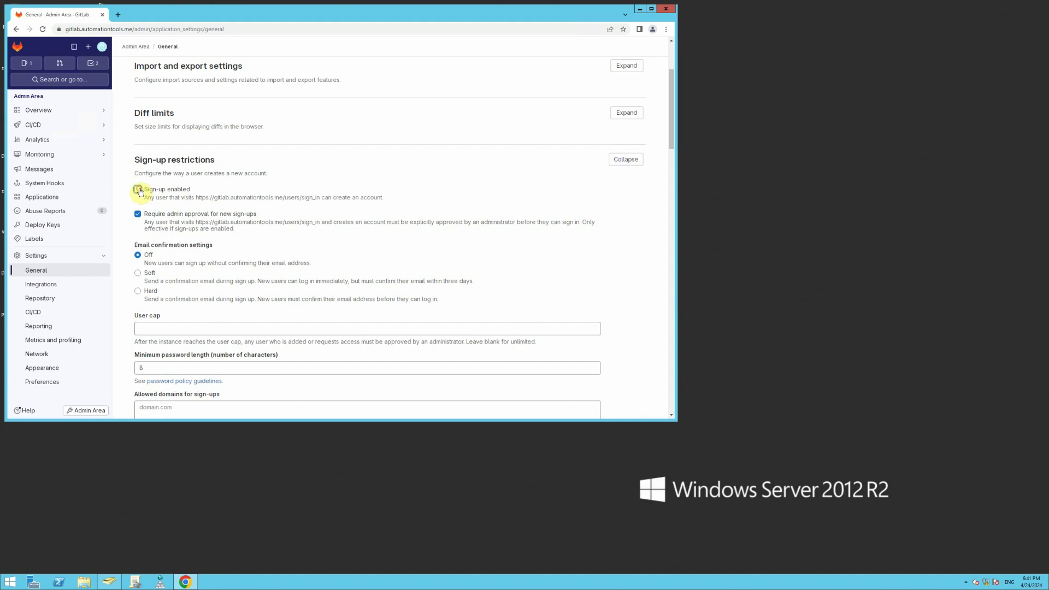
scroll(449, 238, down, 5)
click(166, 350)
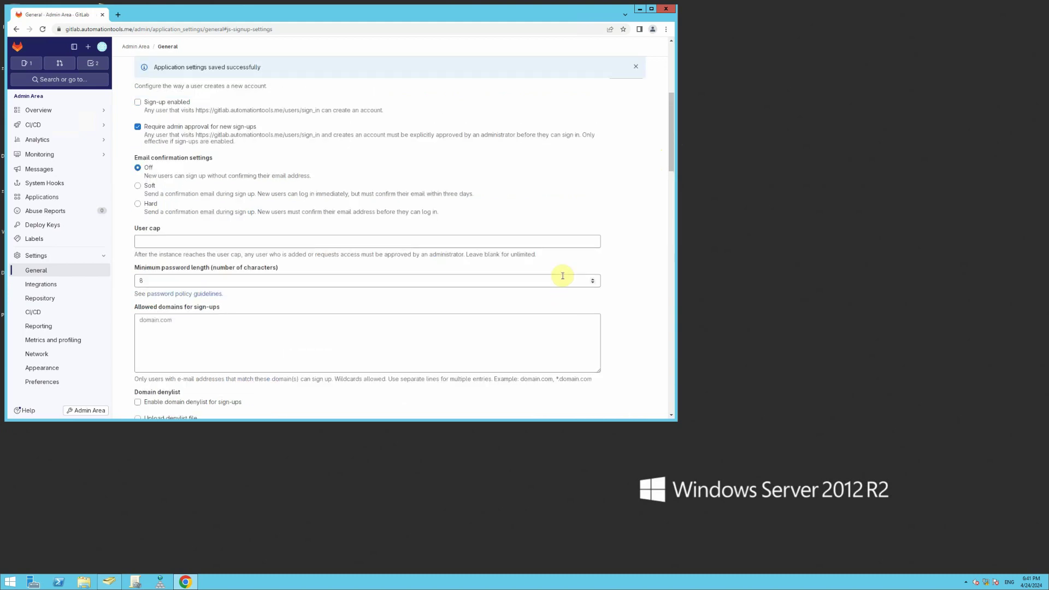
scroll(664, 194, up, 3)
click(102, 47)
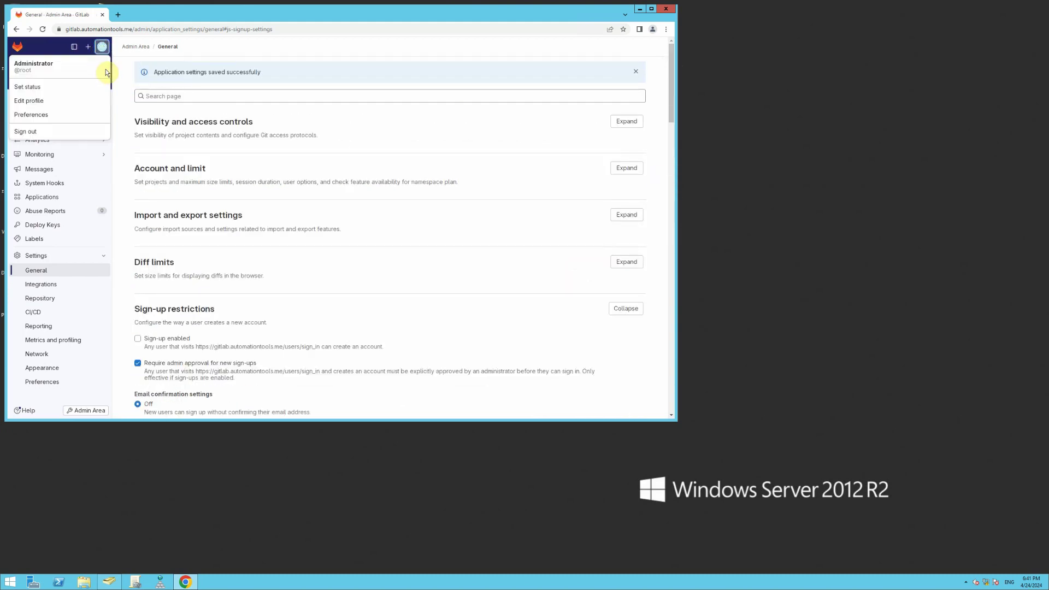
click(47, 131)
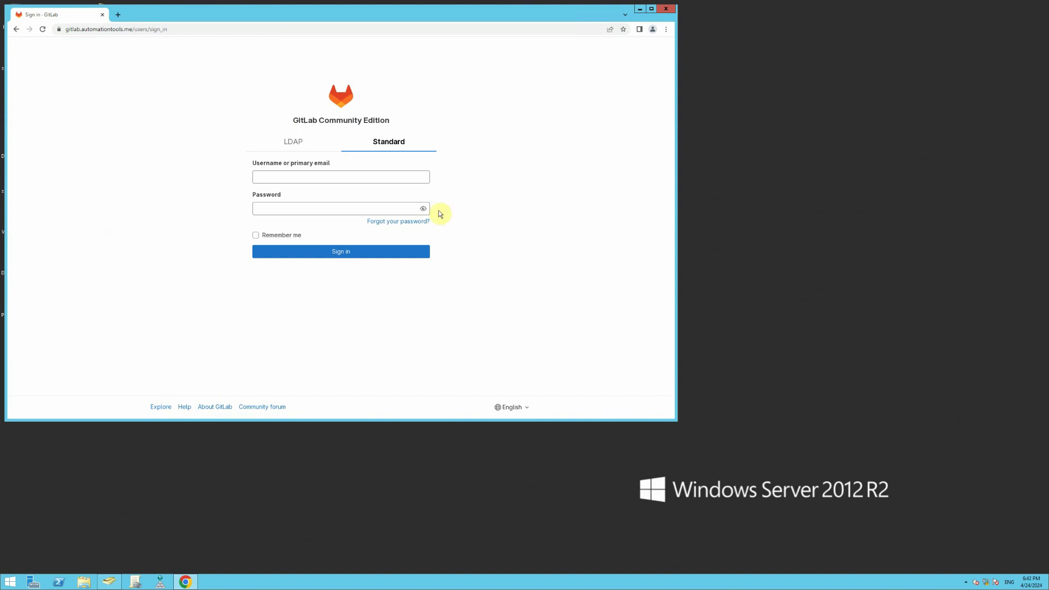
Switch the sign-in page to the LDAP tab, now without a registration option.
click(292, 147)
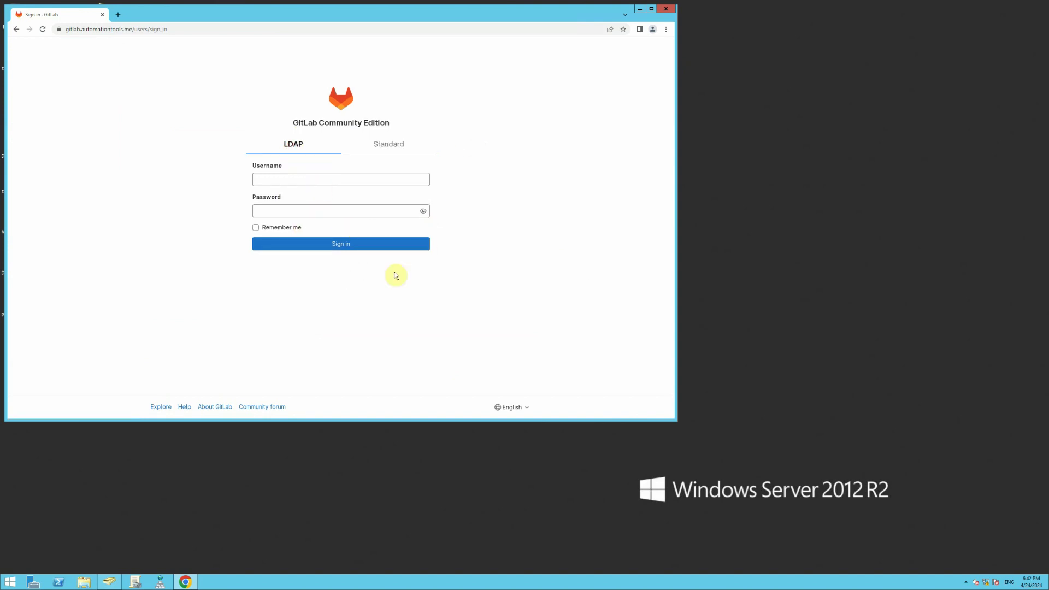